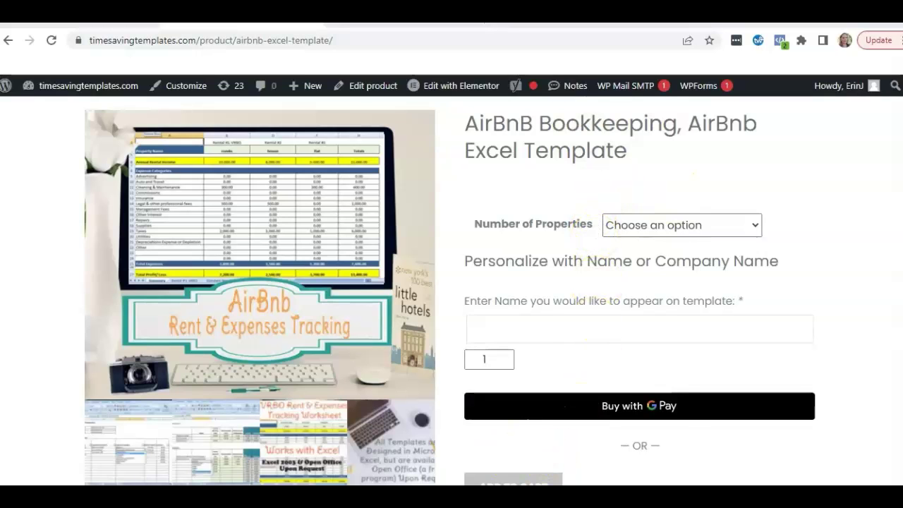
# - Switch to the Rental Property 20 AirBnB workbook in Excel
pyautogui.moveTo(474, 497)
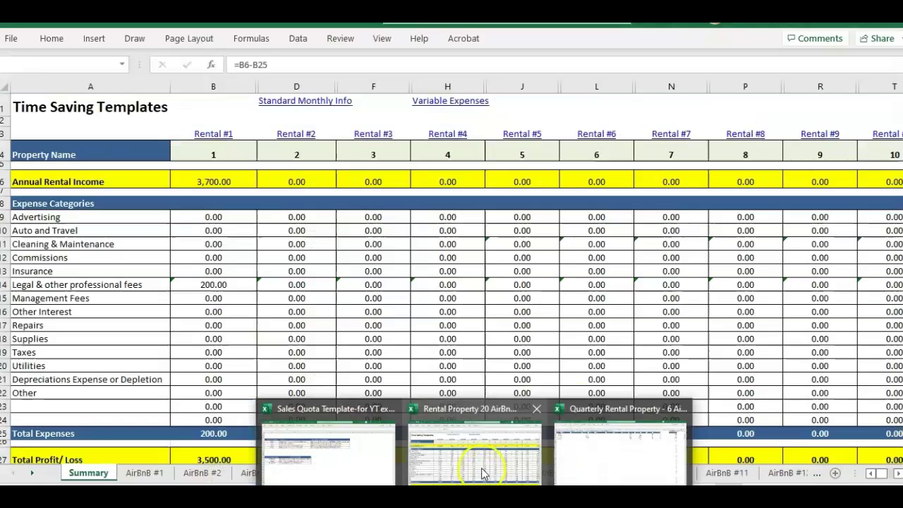
pyautogui.click(481, 468)
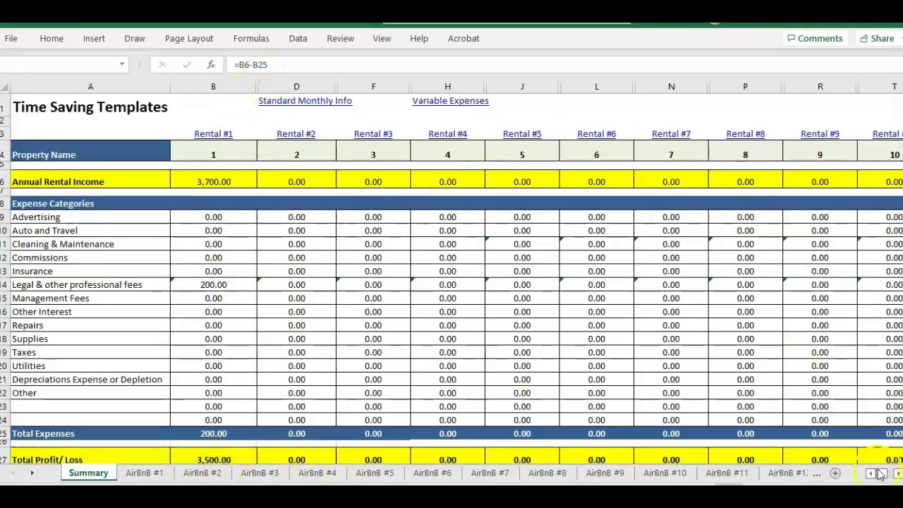
pyautogui.moveTo(882, 478); pyautogui.dragTo(148, 462)
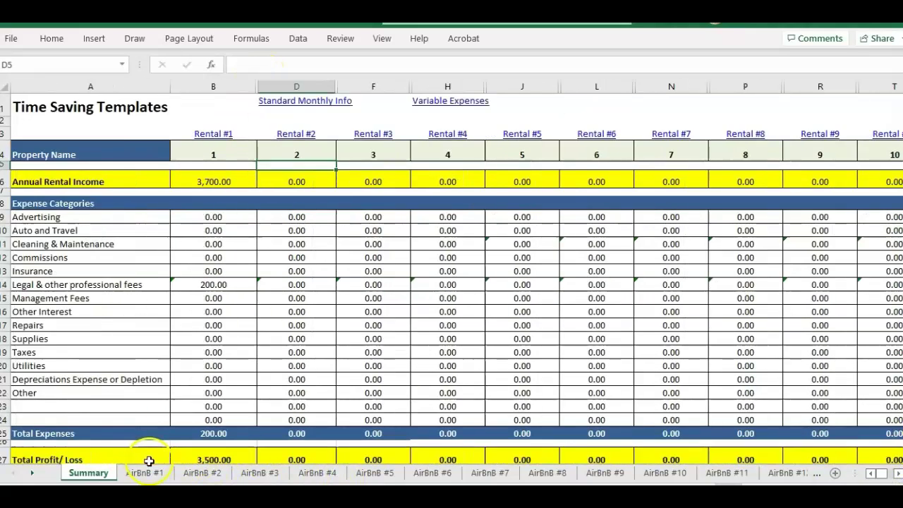
# - Look through the AirBnB #1 and AirBnB #3 sheets and browse the remaining property sheet names
pyautogui.click(145, 473)
pyautogui.click(92, 473)
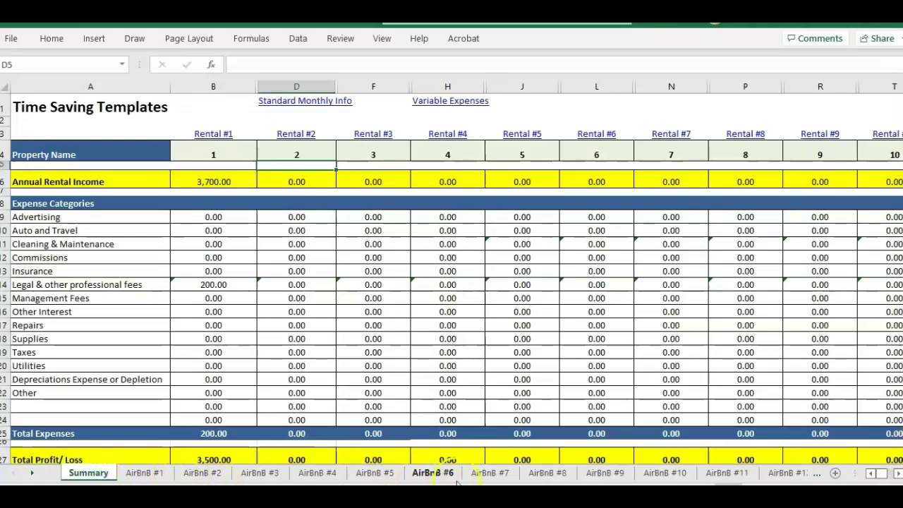
pyautogui.click(150, 476)
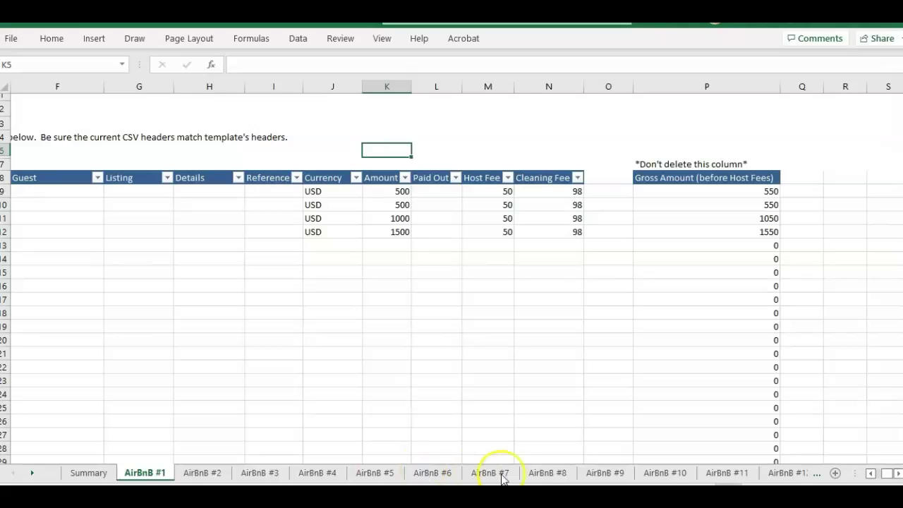
pyautogui.click(262, 476)
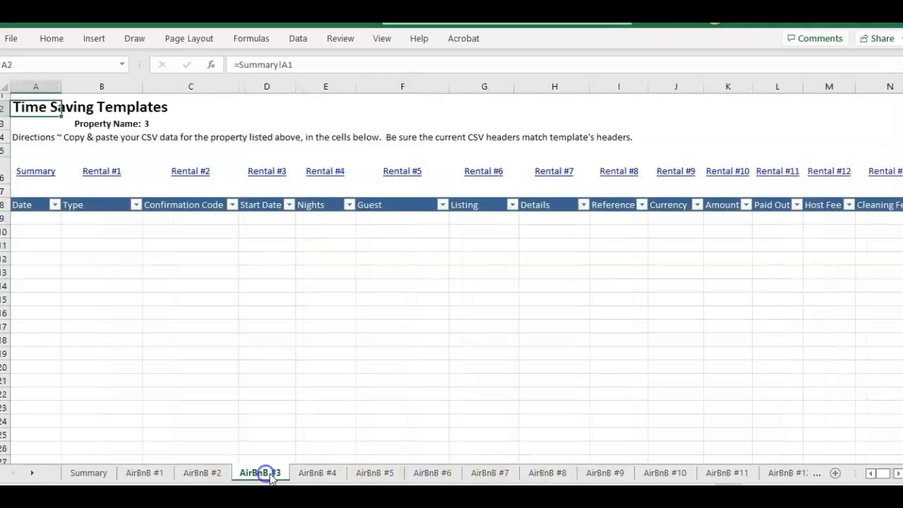
pyautogui.click(33, 476)
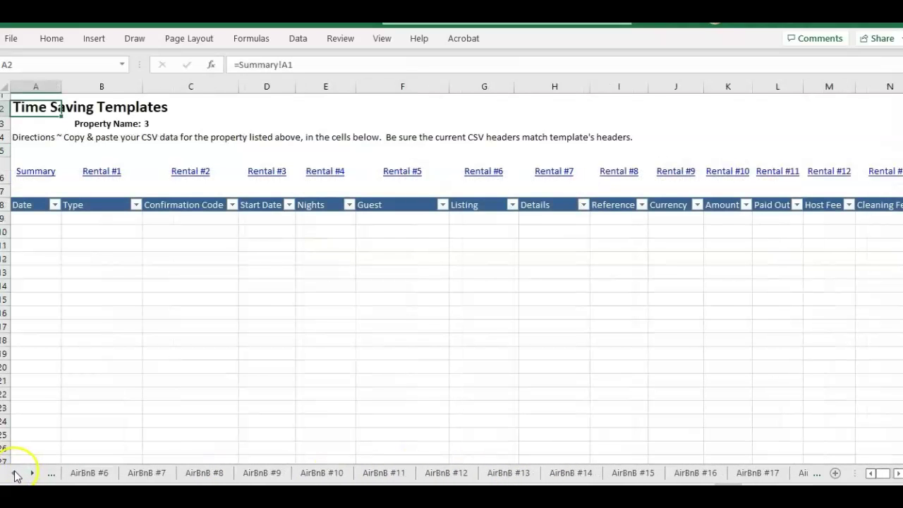
pyautogui.click(15, 474)
pyautogui.click(16, 474)
pyautogui.click(16, 474)
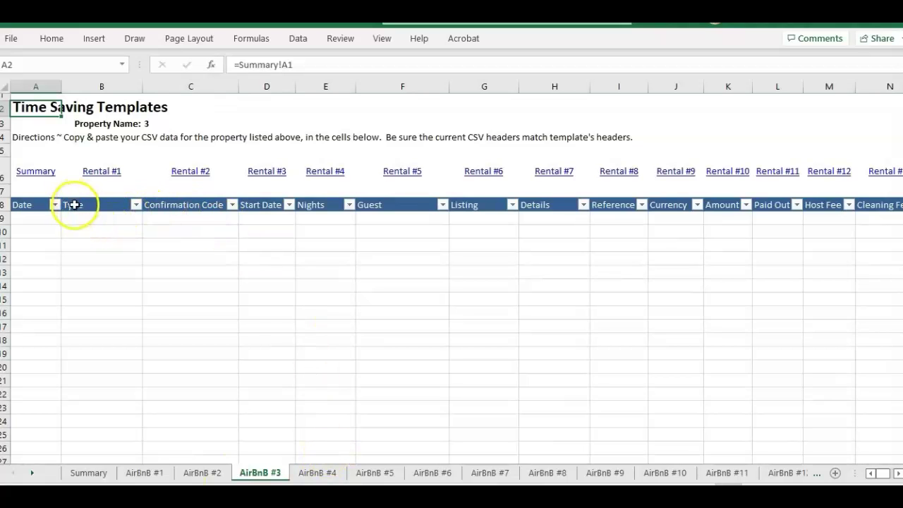
# - Follow the Variable Expenses link on the Summary sheet and examine the rental name list and expense table
pyautogui.click(97, 474)
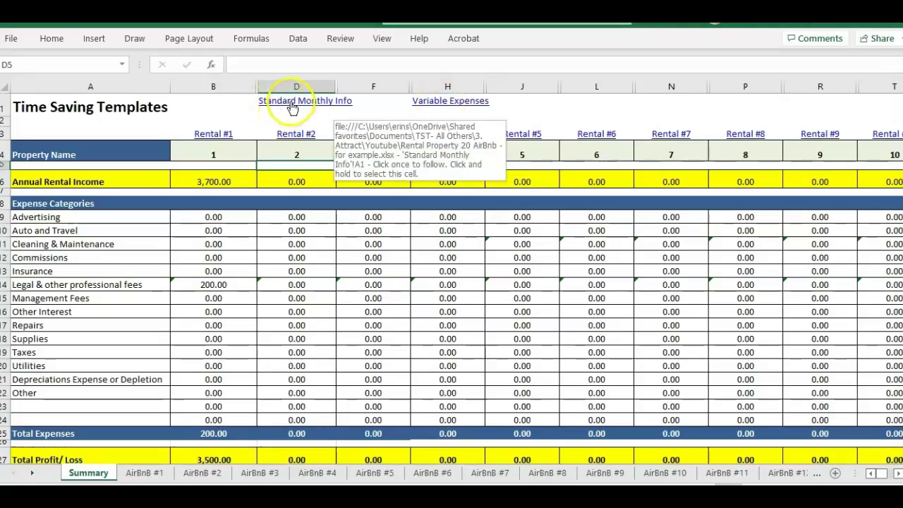
pyautogui.click(447, 104)
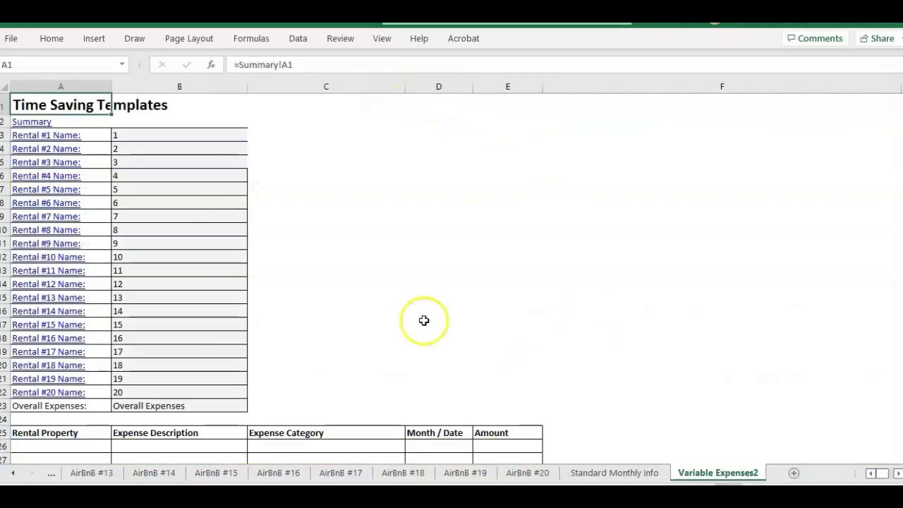
pyautogui.scroll(-1, 236, 146)
pyautogui.scroll(1, 216, 154)
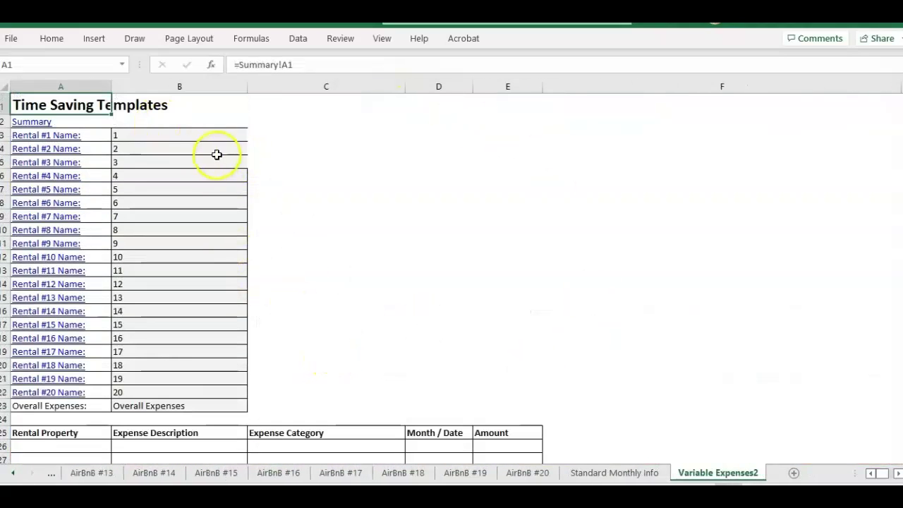
pyautogui.click(205, 139)
pyautogui.click(410, 219)
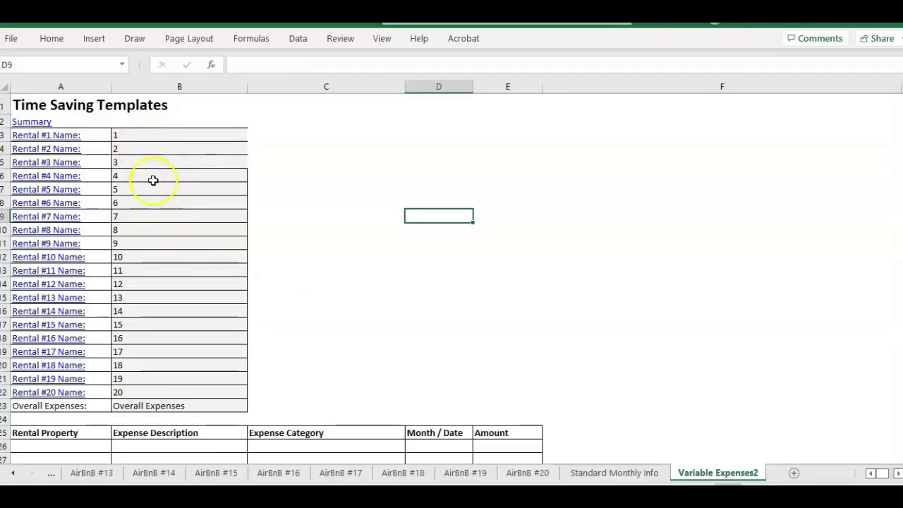
pyautogui.click(258, 419)
pyautogui.scroll(-4, 211, 339)
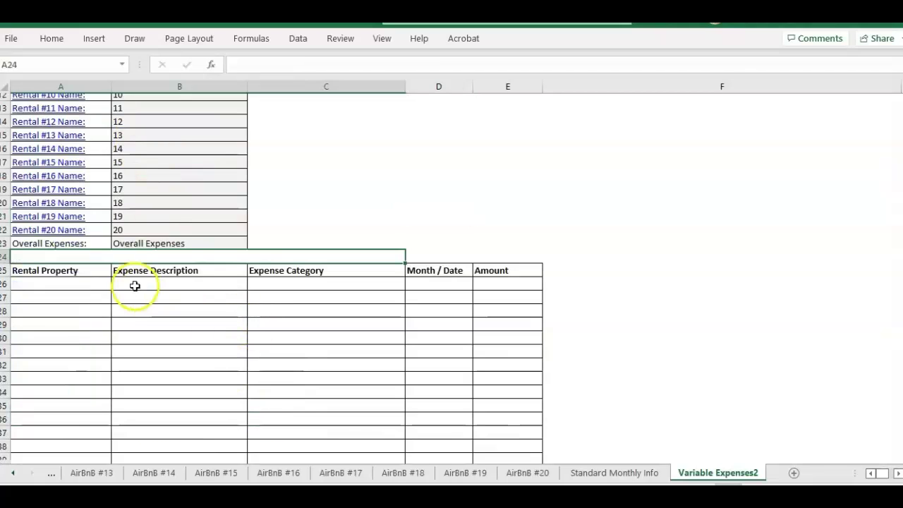
# - In the first row of the variable expenses table, choose rental property 3 and the expense category Repairs
pyautogui.click(87, 284)
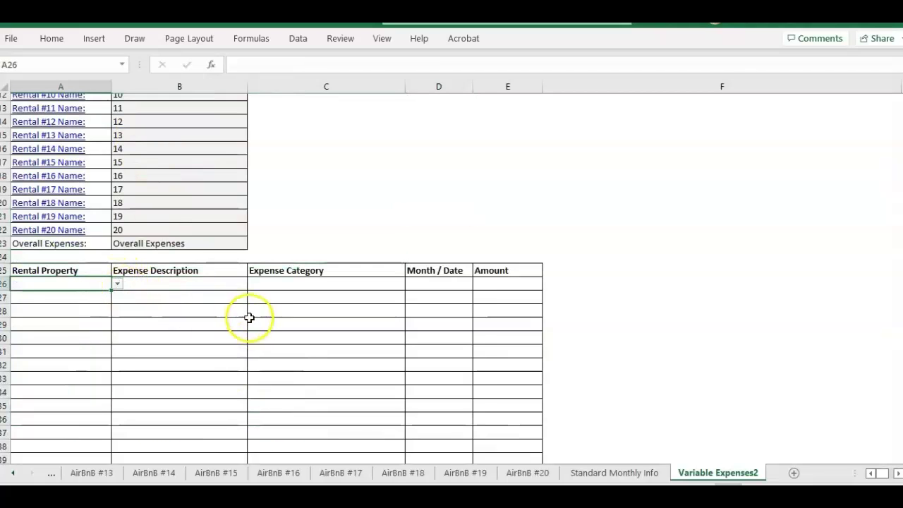
pyautogui.scroll(-1, 212, 310)
pyautogui.click(117, 243)
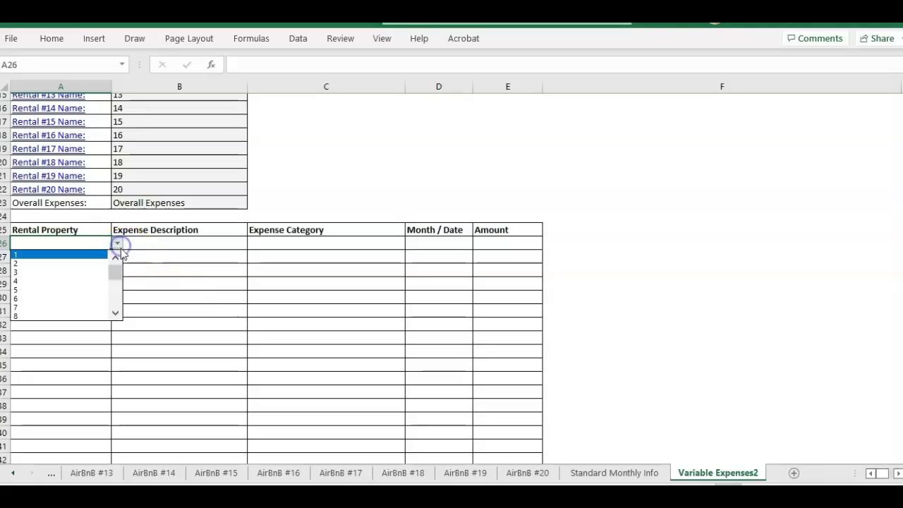
pyautogui.click(84, 272)
pyautogui.click(272, 247)
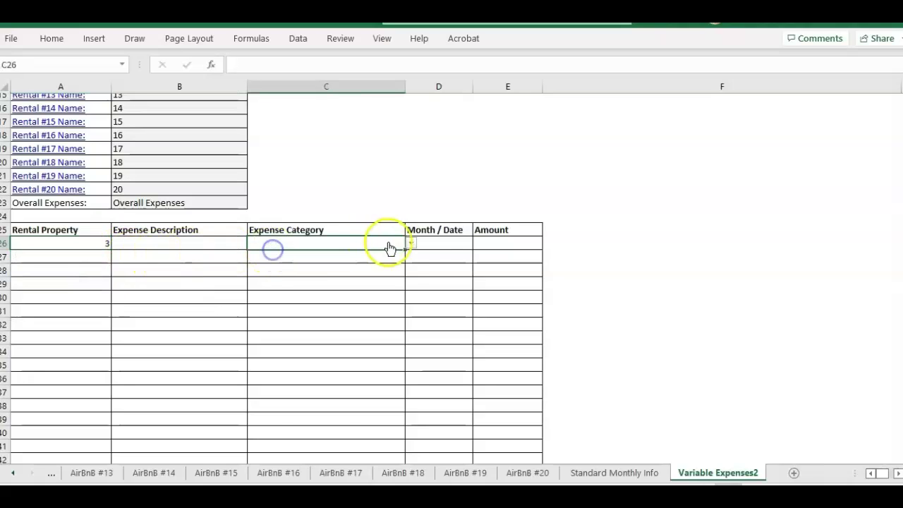
pyautogui.click(415, 244)
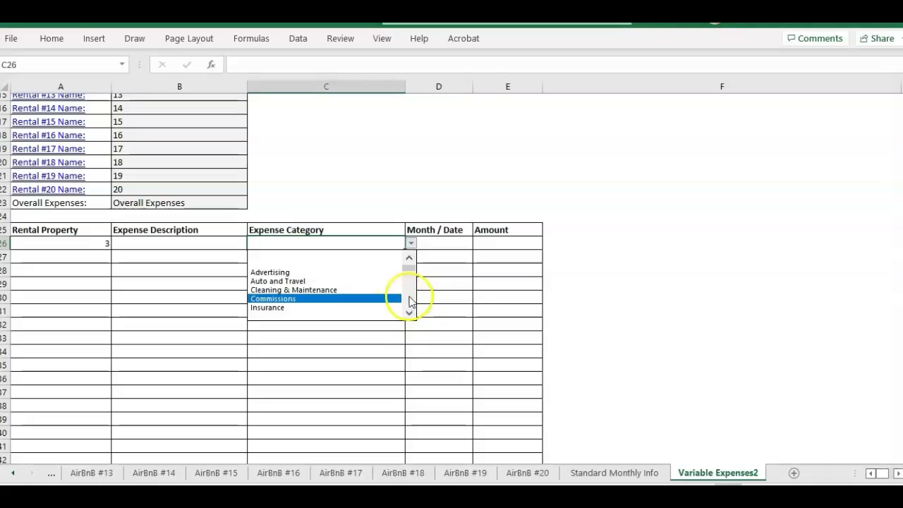
pyautogui.scroll(-3, 385, 310)
pyautogui.click(353, 283)
# - Enter an amount of 1000 for the Repairs expense in the first table row
pyautogui.click(522, 245)
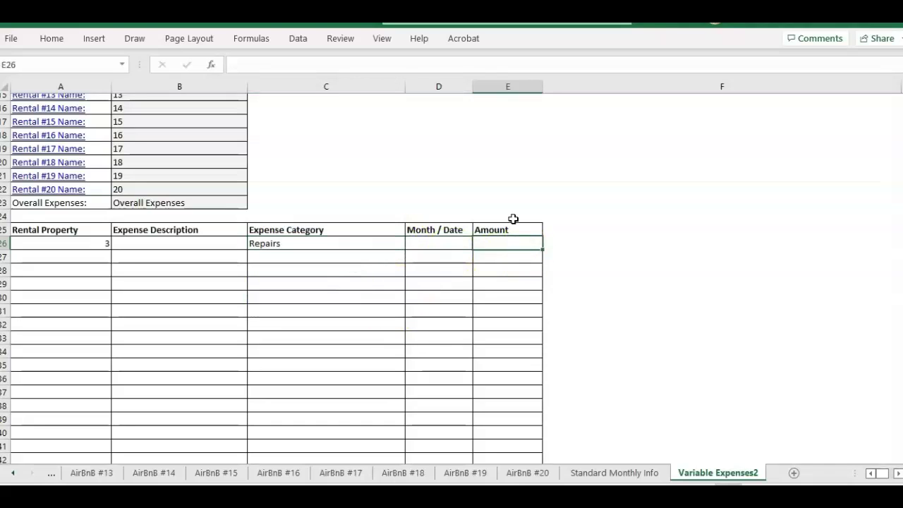
pyautogui.write('1000')
pyautogui.press('Return')
pyautogui.click(438, 244)
pyautogui.click(194, 246)
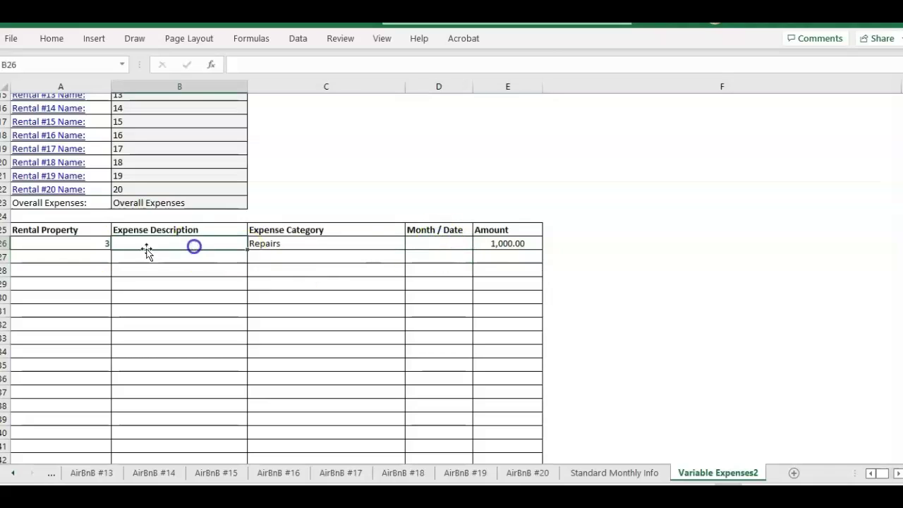
pyautogui.click(77, 283)
pyautogui.scroll(-7, 91, 296)
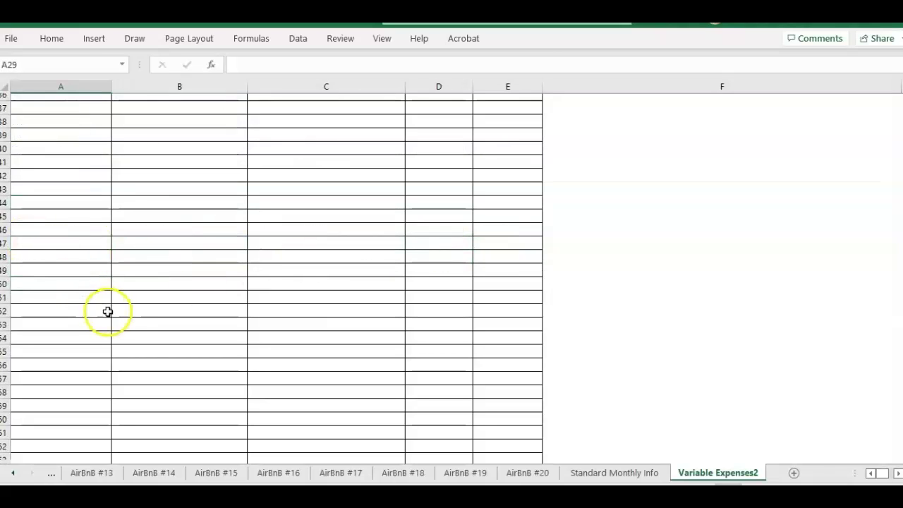
pyautogui.scroll(8, 108, 312)
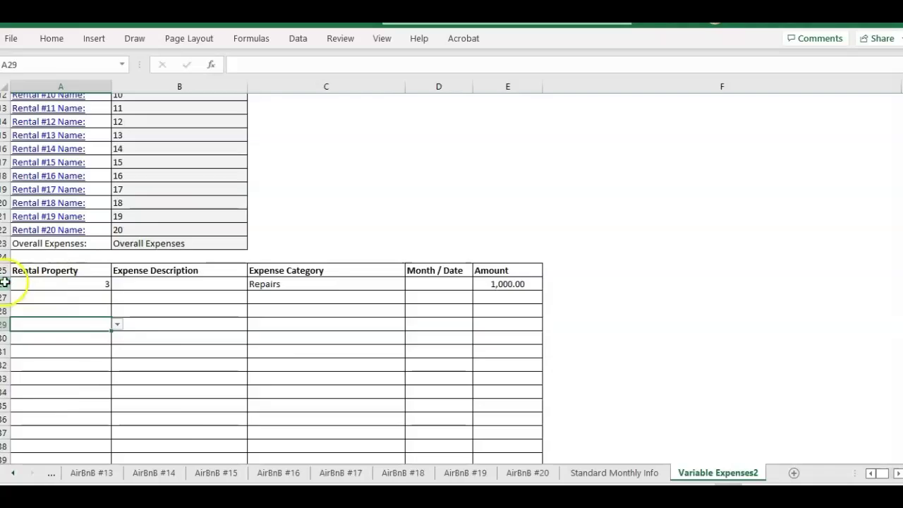
# - On the Standard Monthly Info sheet, set the current monthly rent of Rental #1 to 500
pyautogui.click(614, 473)
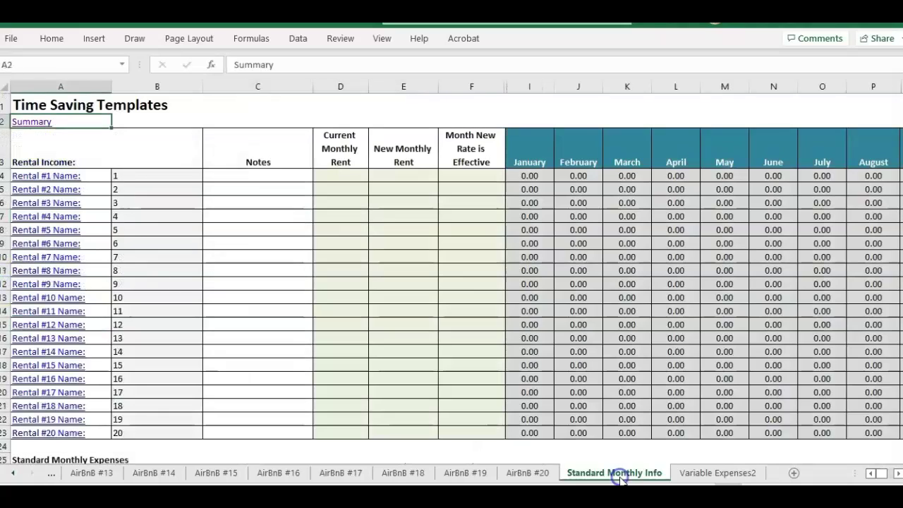
pyautogui.click(262, 182)
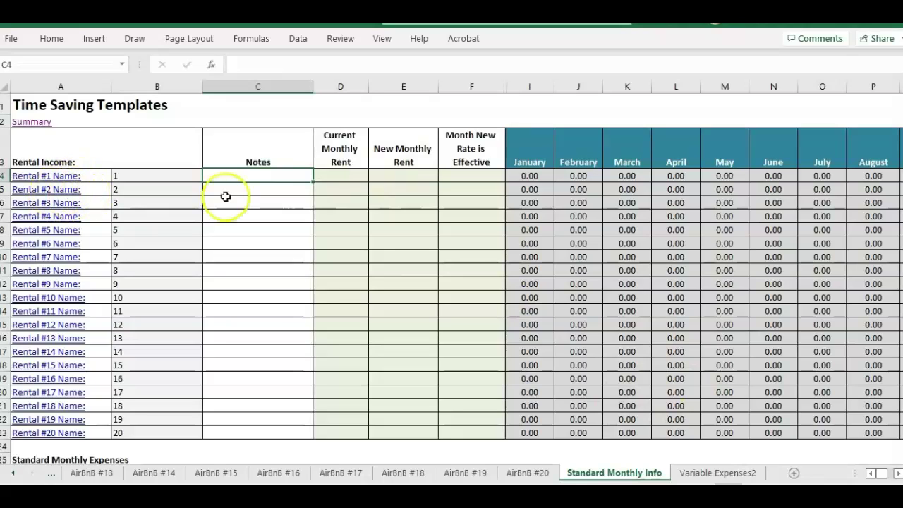
pyautogui.click(231, 149)
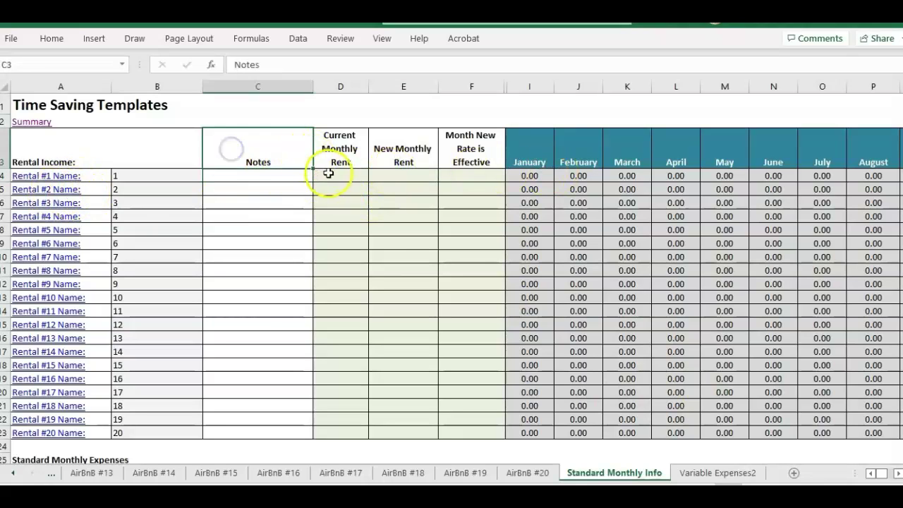
pyautogui.moveTo(329, 173); pyautogui.dragTo(437, 175)
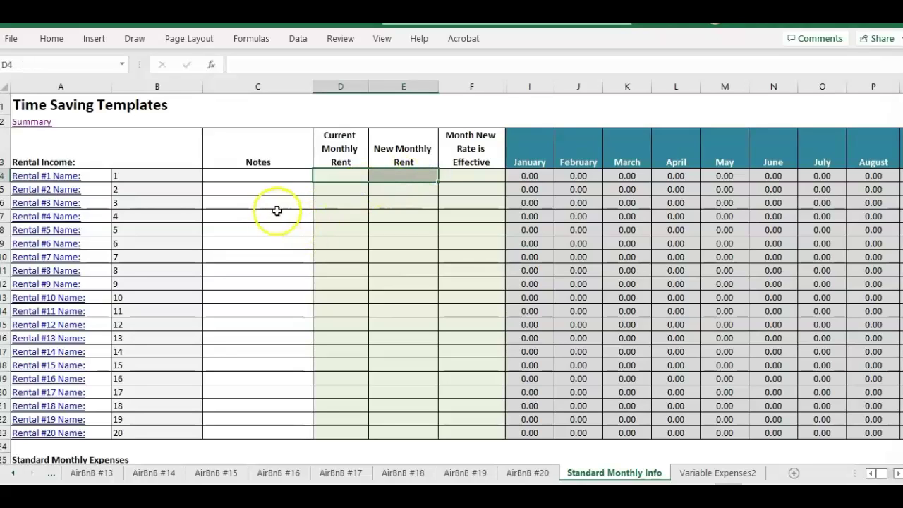
pyautogui.click(337, 174)
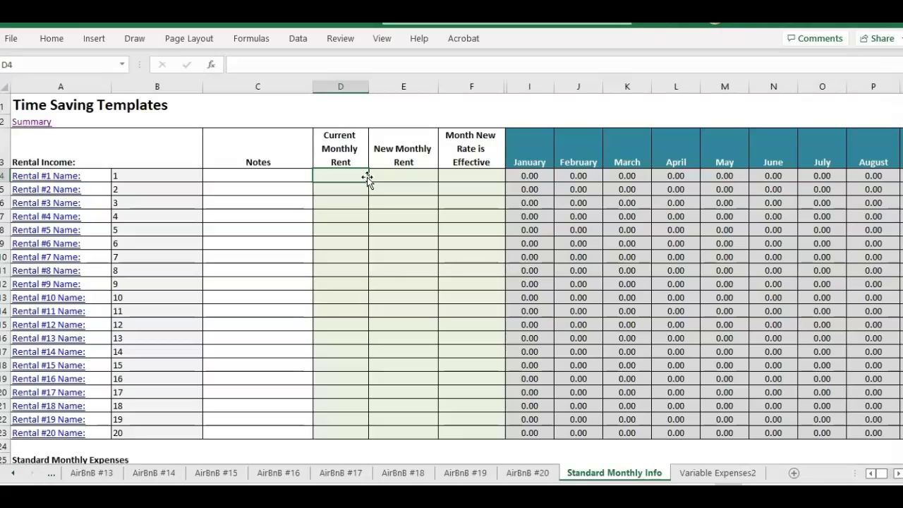
pyautogui.click(382, 179)
pyautogui.press('Return')
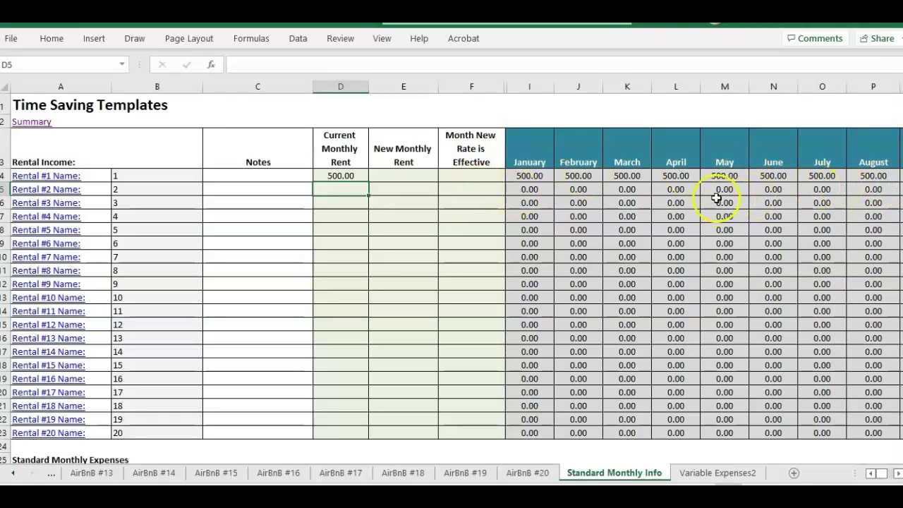
# - Examine Rental #1's new monthly rent cell, the effective month choices and the January to August rent columns
pyautogui.click(400, 178)
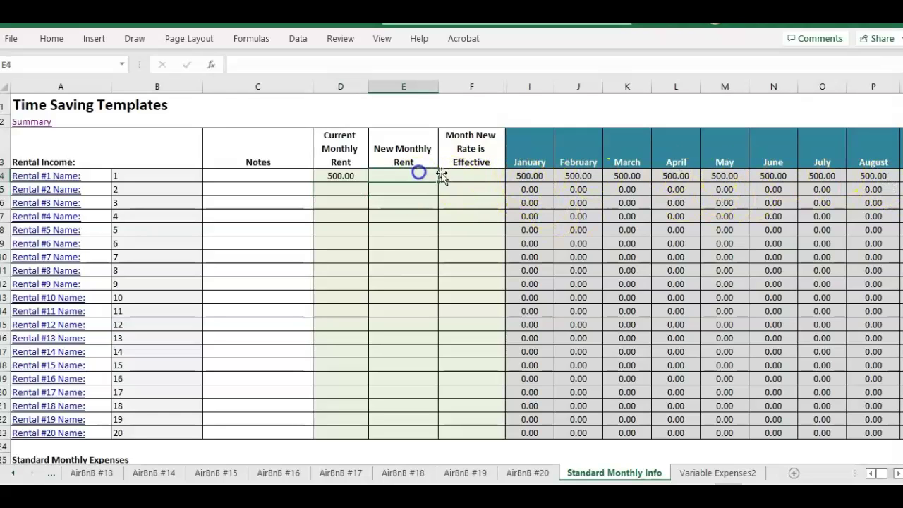
pyautogui.click(480, 175)
pyautogui.click(412, 175)
pyautogui.click(468, 177)
pyautogui.click(512, 175)
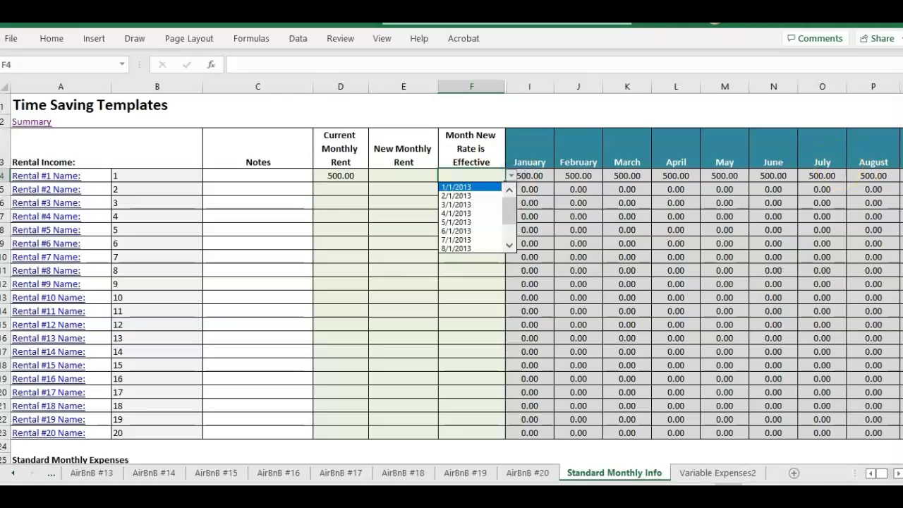
pyautogui.click(871, 157)
pyautogui.click(738, 175)
pyautogui.click(551, 175)
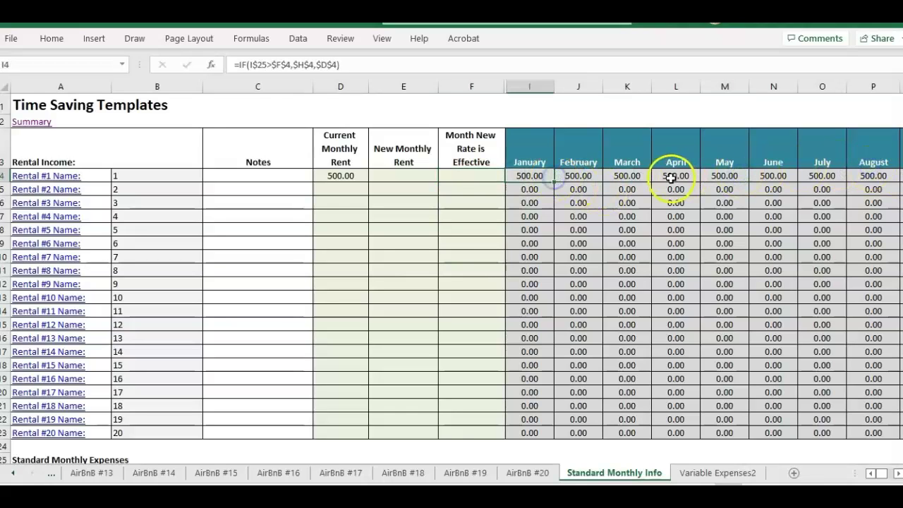
# - Choose 4/1/2013 as the month the new rate is effective for Rental #1
pyautogui.click(480, 175)
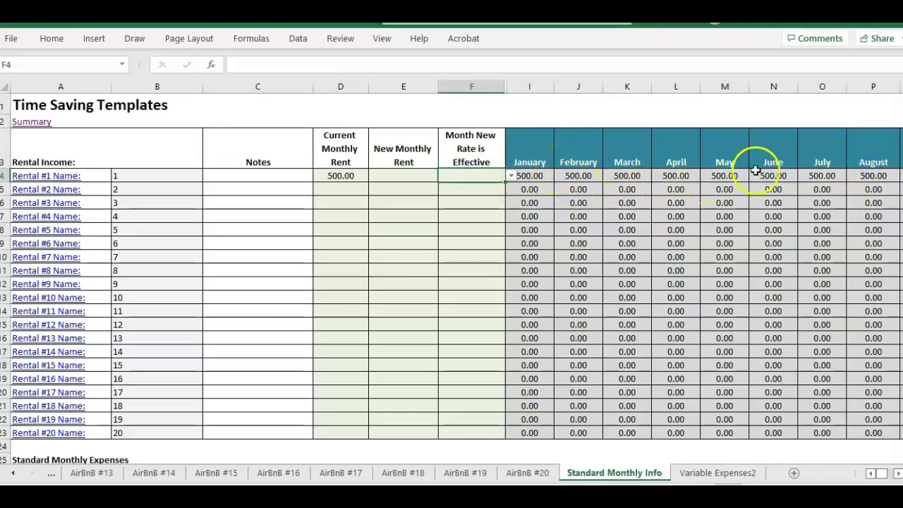
pyautogui.click(508, 179)
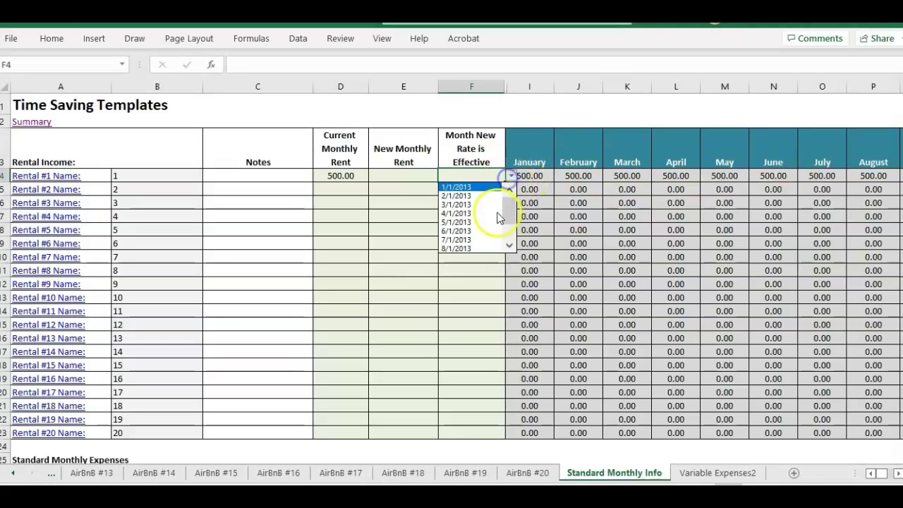
pyautogui.click(495, 217)
pyautogui.click(421, 172)
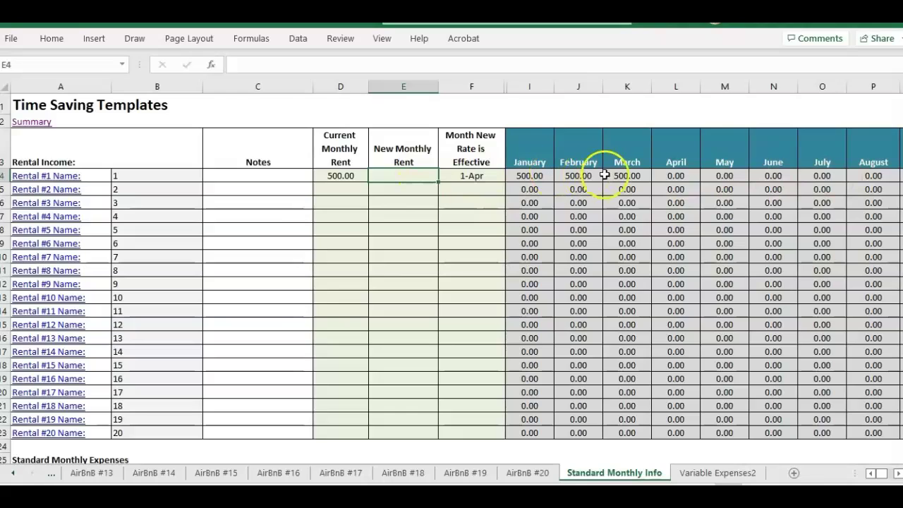
# - In the first Standard Monthly Expenses row, choose the Advertising expense category and set the current monthly rate to 30
pyautogui.click(418, 308)
pyautogui.scroll(-1, 419, 318)
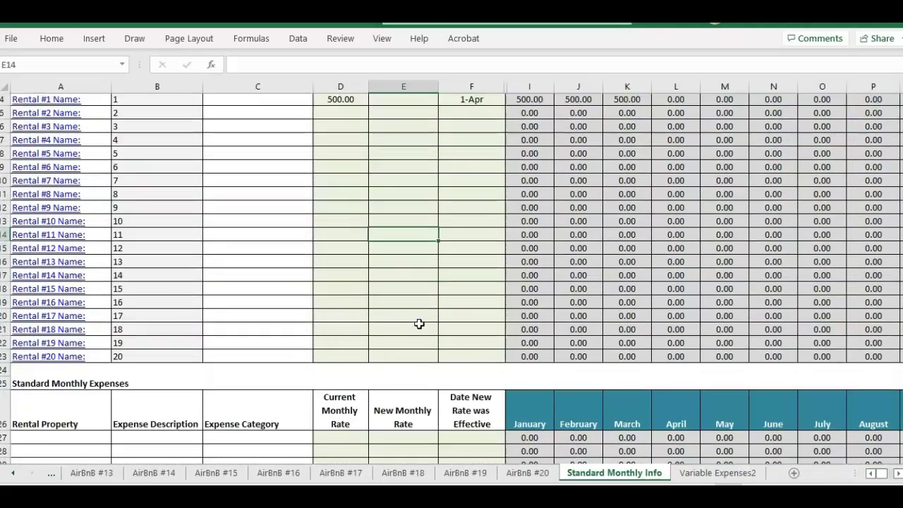
pyautogui.scroll(-4, 419, 326)
pyautogui.click(251, 276)
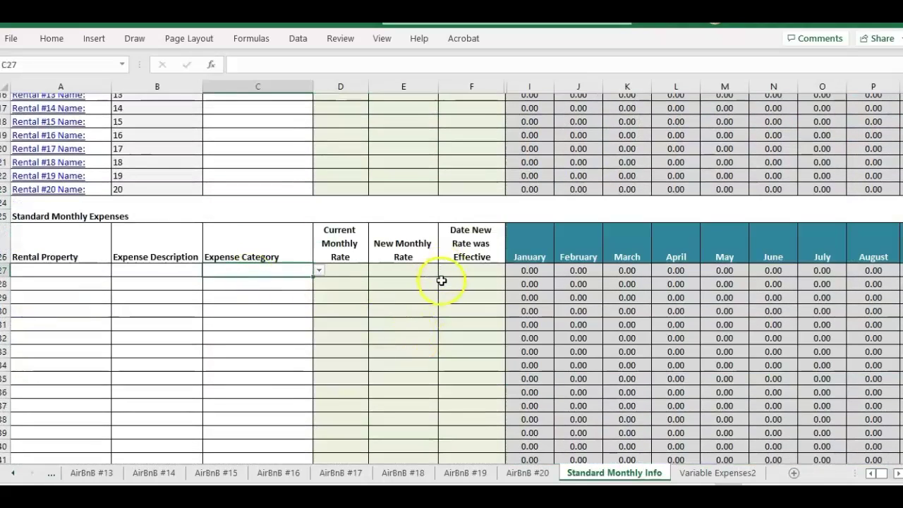
pyautogui.scroll(-2, 440, 272)
pyautogui.scroll(1, 383, 203)
pyautogui.click(318, 230)
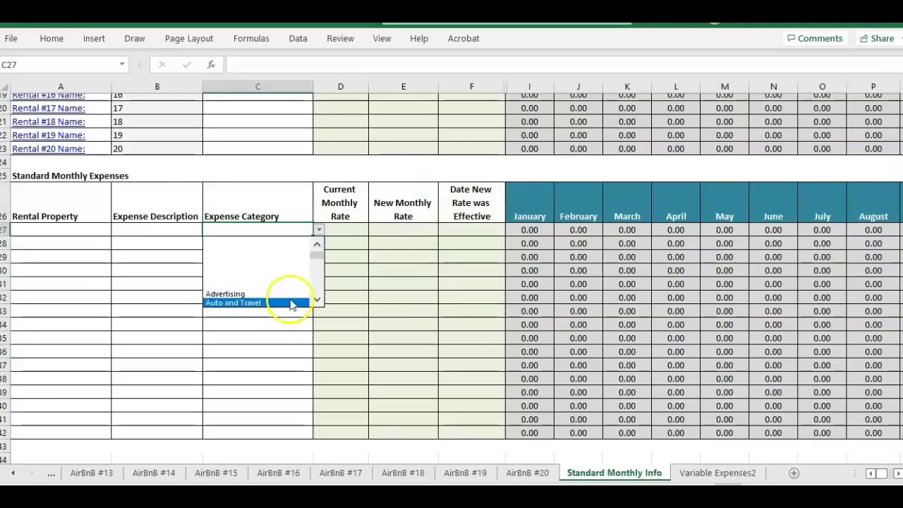
pyautogui.click(297, 291)
pyautogui.click(364, 229)
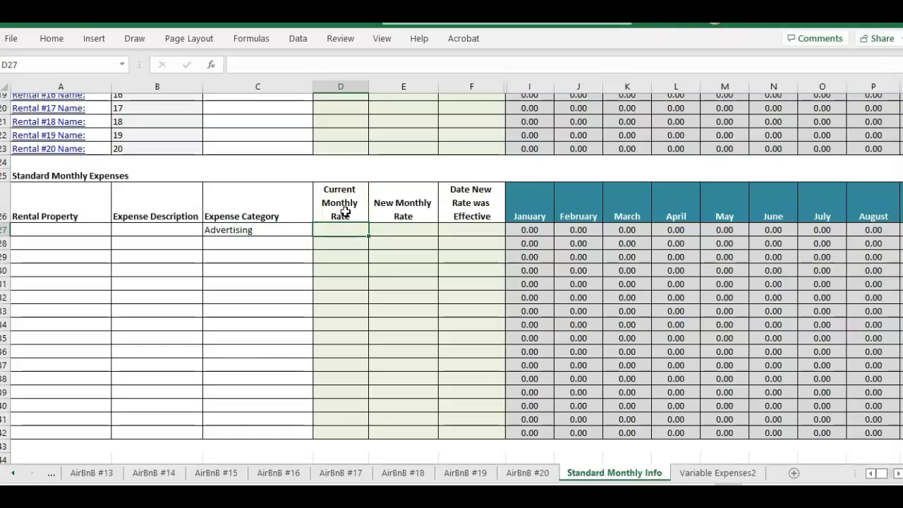
pyautogui.press('Return')
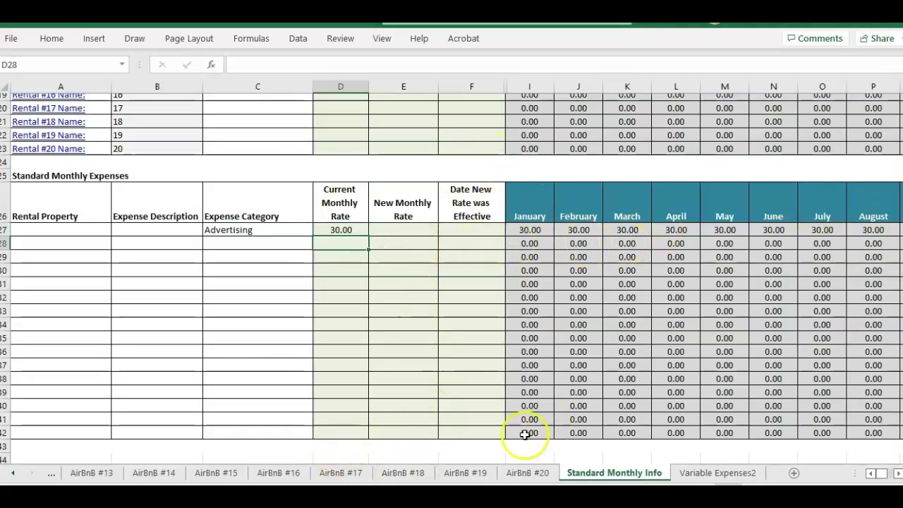
# - Review the Summary sheet's income and expense totals and the AirBnB #1 sheet's columns through Gross Amount (before Host Fees)
pyautogui.scroll(6, 324, 324)
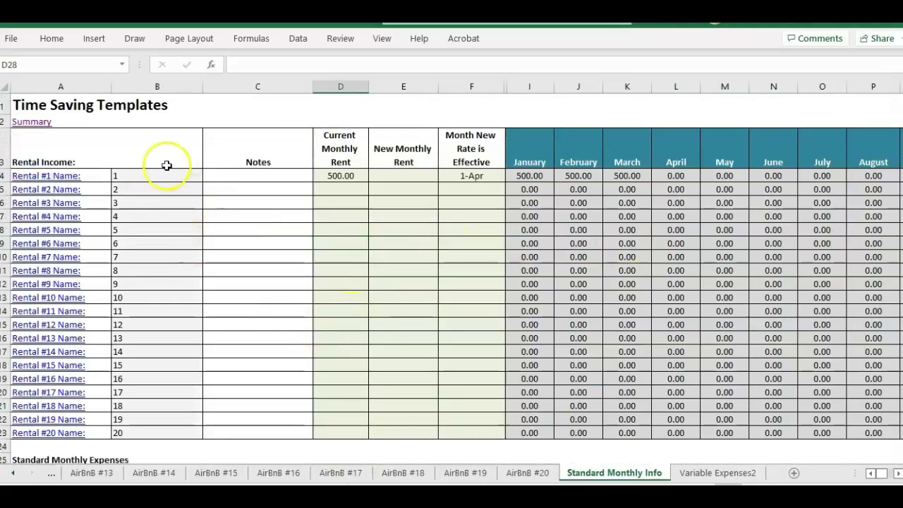
pyautogui.click(34, 128)
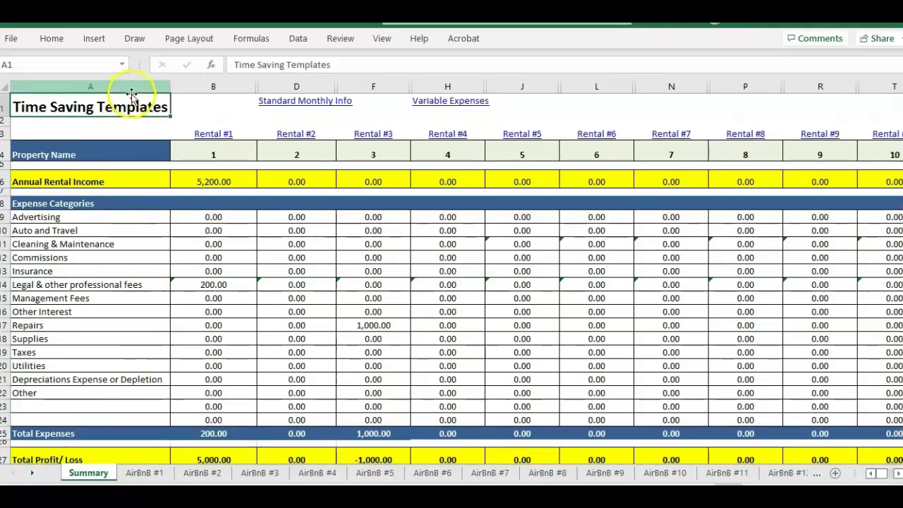
pyautogui.click(146, 473)
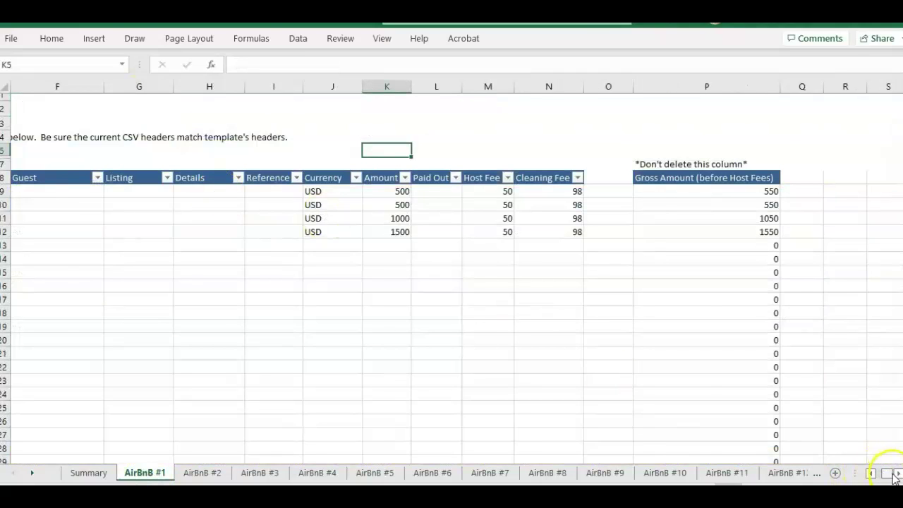
pyautogui.moveTo(892, 476); pyautogui.dragTo(884, 477)
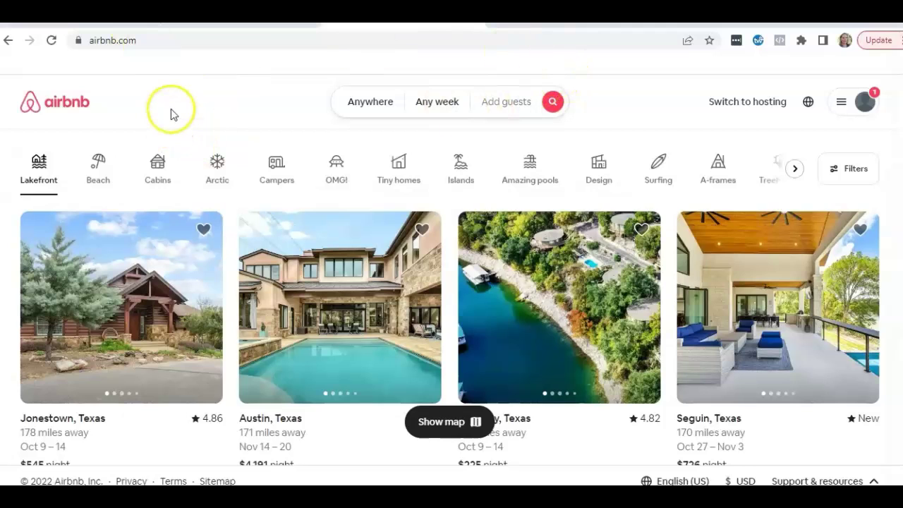
# - On the Airbnb website, open the transaction history through the account's Payments & payouts settings
pyautogui.click(844, 106)
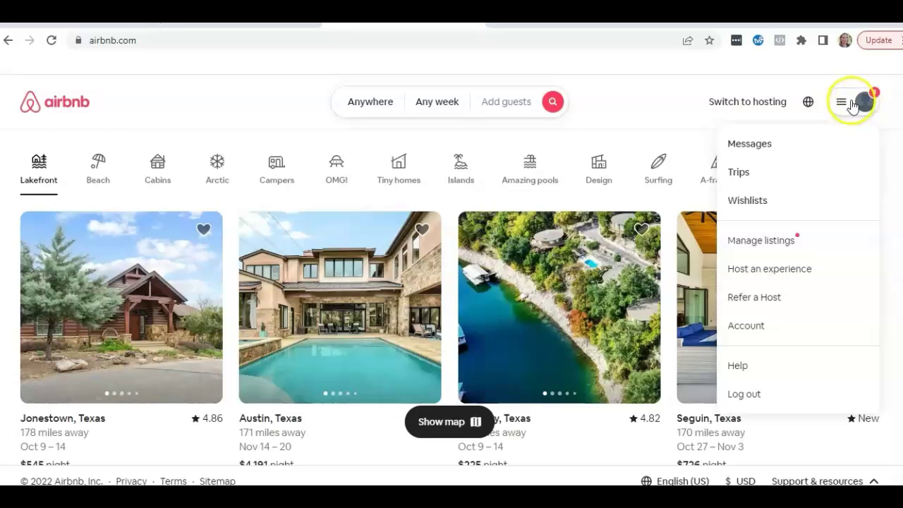
pyautogui.click(765, 333)
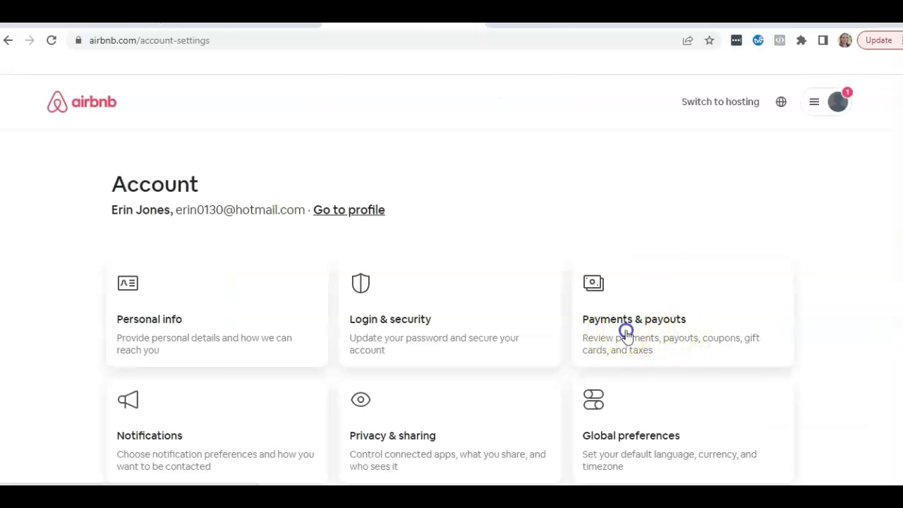
pyautogui.click(625, 332)
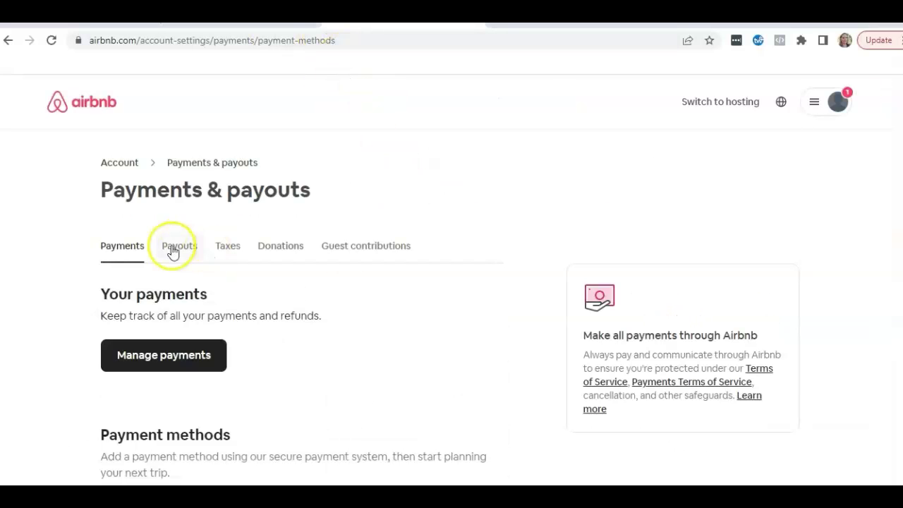
pyautogui.click(190, 252)
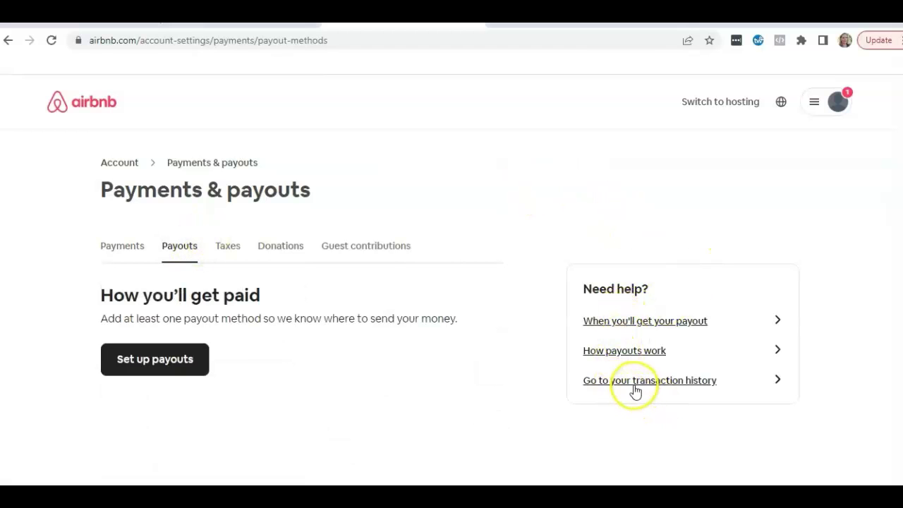
pyautogui.click(670, 388)
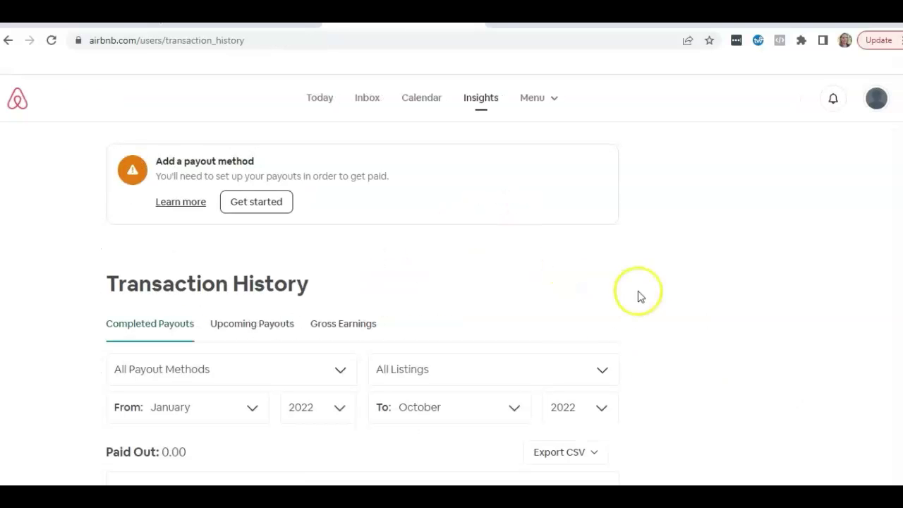
# - Examine the payout method, listing and date range filters for Completed Payouts in the transaction history
pyautogui.scroll(-2, 670, 282)
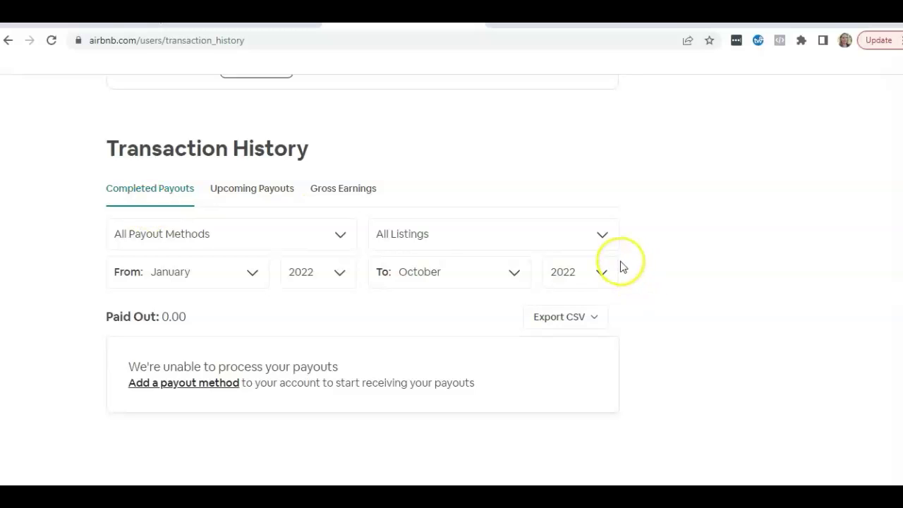
pyautogui.click(340, 238)
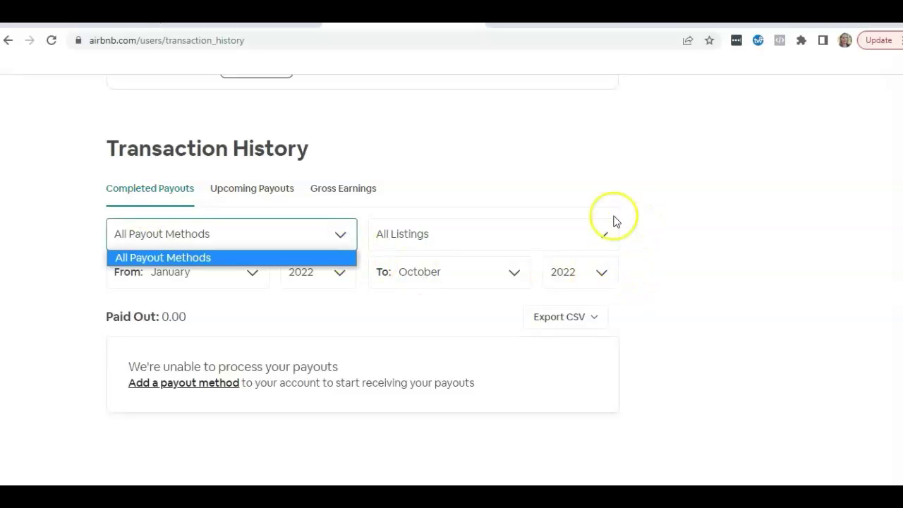
pyautogui.click(598, 244)
pyautogui.click(596, 258)
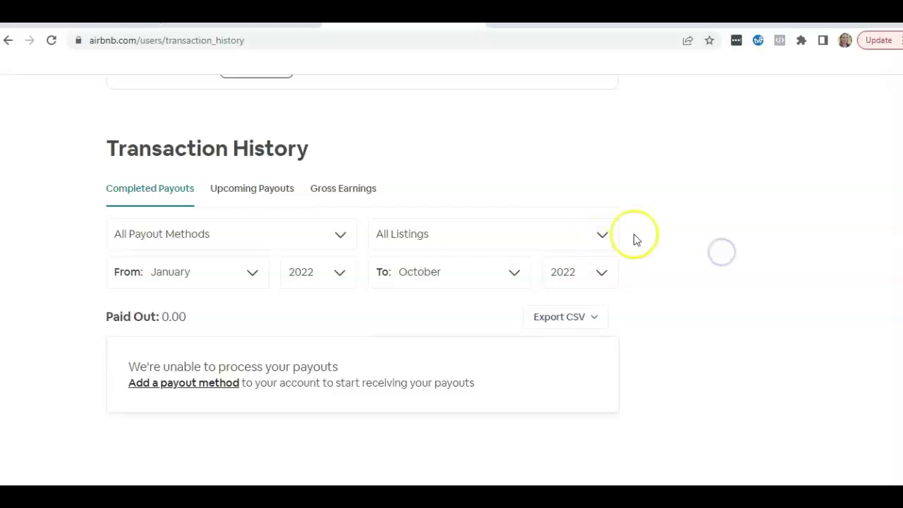
pyautogui.click(577, 242)
pyautogui.click(588, 239)
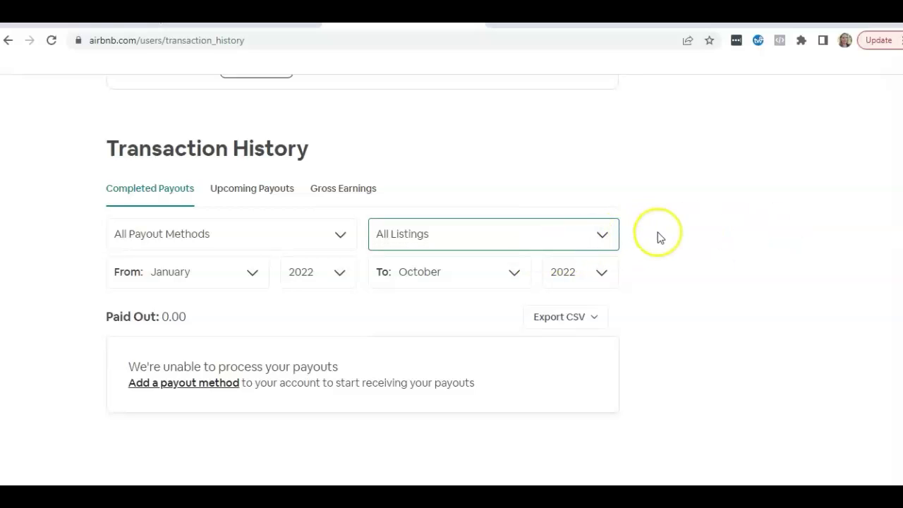
pyautogui.click(606, 240)
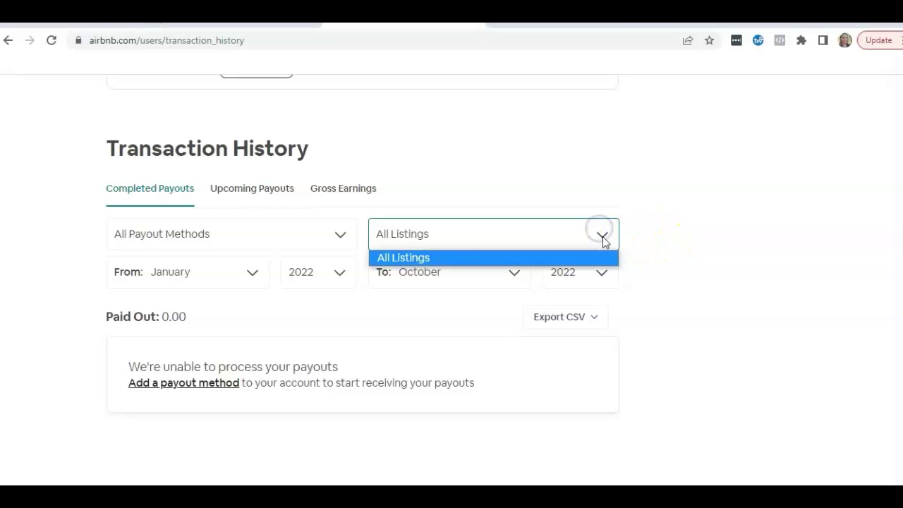
pyautogui.click(651, 248)
pyautogui.click(367, 311)
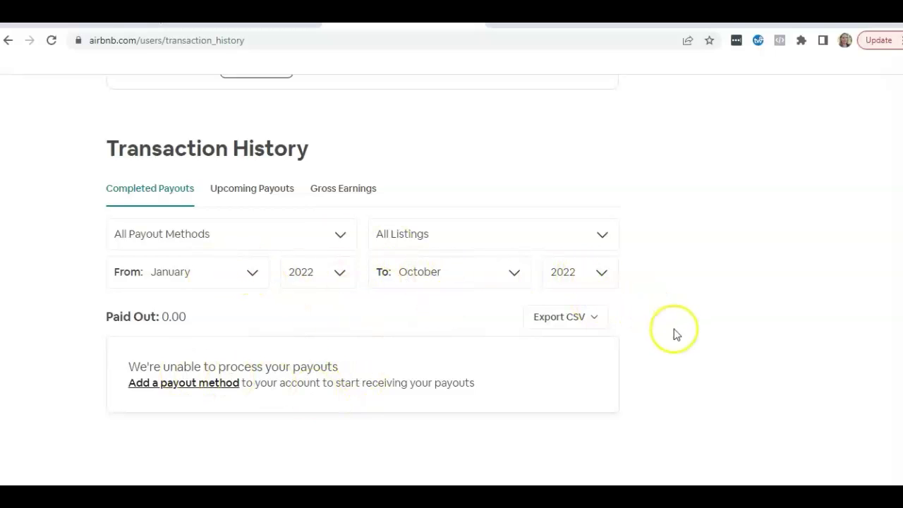
# - Download the completed payouts as a CSV file and open the downloaded file in Excel
pyautogui.click(596, 322)
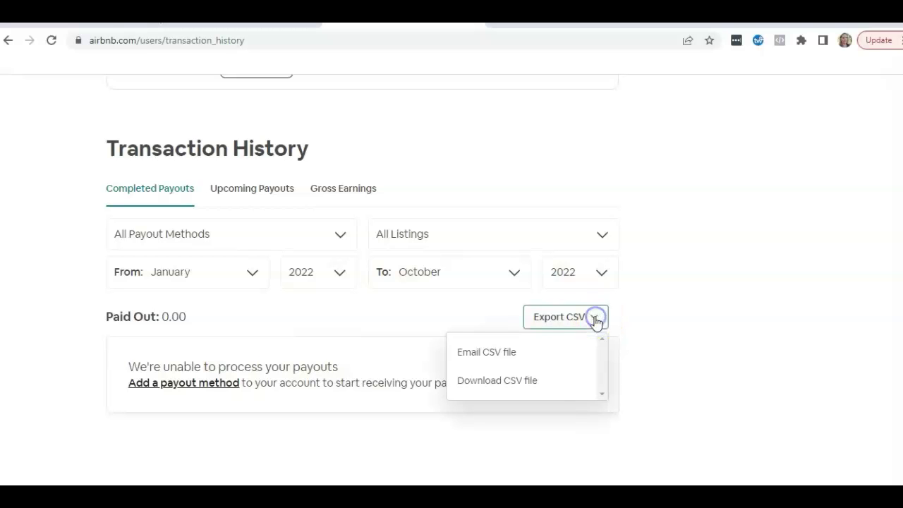
pyautogui.click(496, 387)
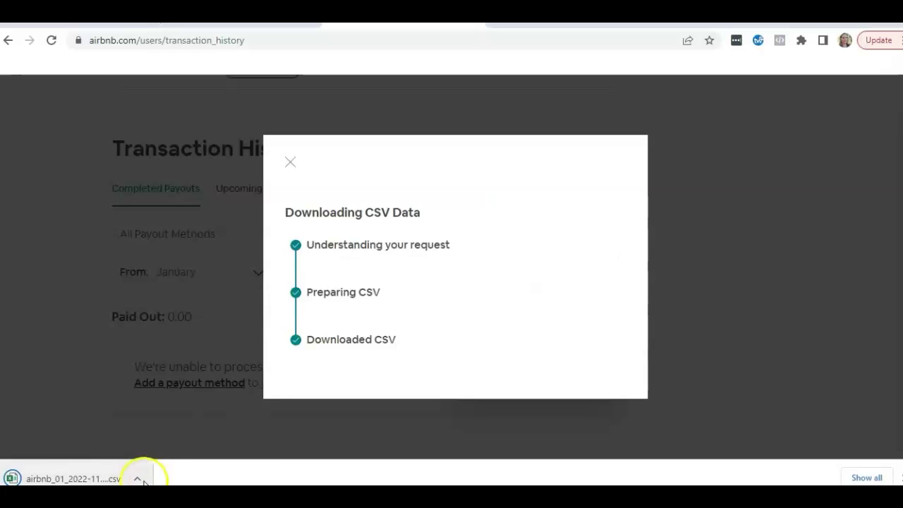
pyautogui.click(138, 479)
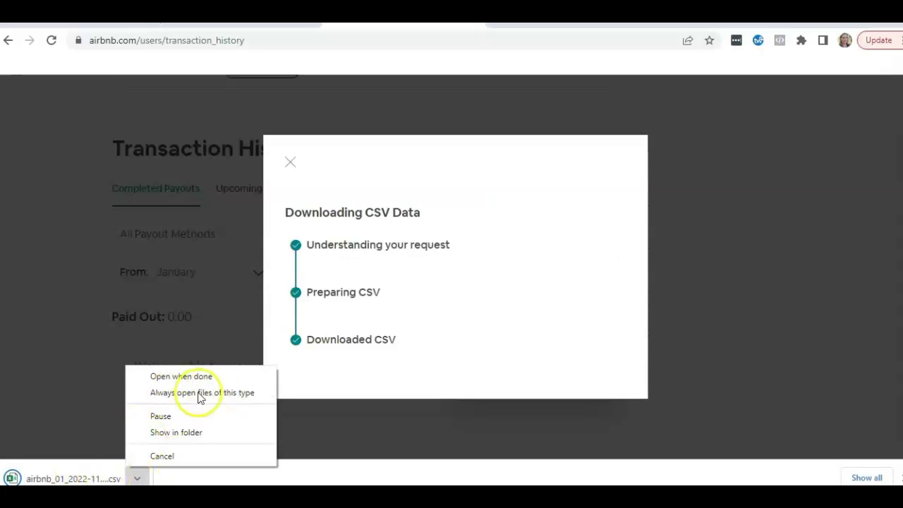
pyautogui.click(182, 381)
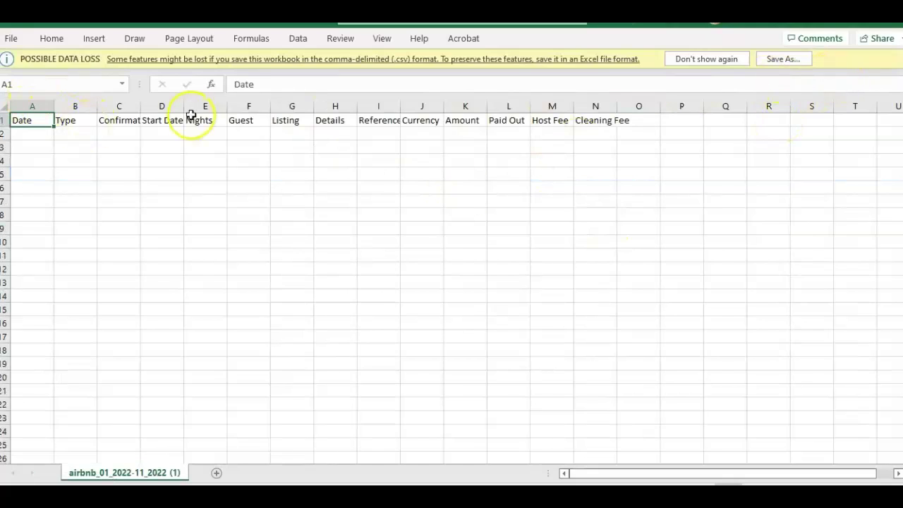
# - Widen the Start Date, Amount, Host Fee and Cleaning Fee columns of the CSV sheet
pyautogui.moveTo(185, 115); pyautogui.dragTo(202, 112)
pyautogui.moveTo(505, 106); pyautogui.dragTo(517, 108)
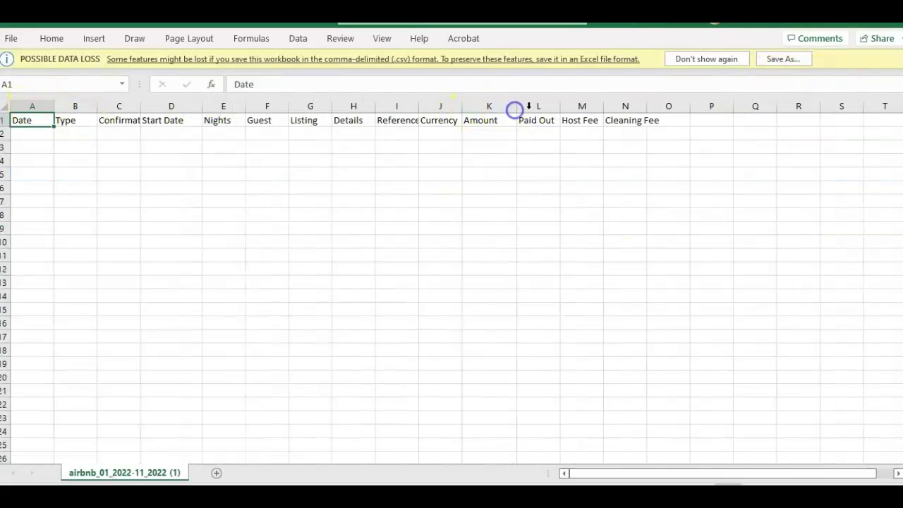
pyautogui.moveTo(604, 106); pyautogui.dragTo(711, 106)
# - Copy the CSV data range A2:N24 below the header row, from the Date to the Cleaning Fee column
pyautogui.moveTo(32, 133); pyautogui.dragTo(648, 313)
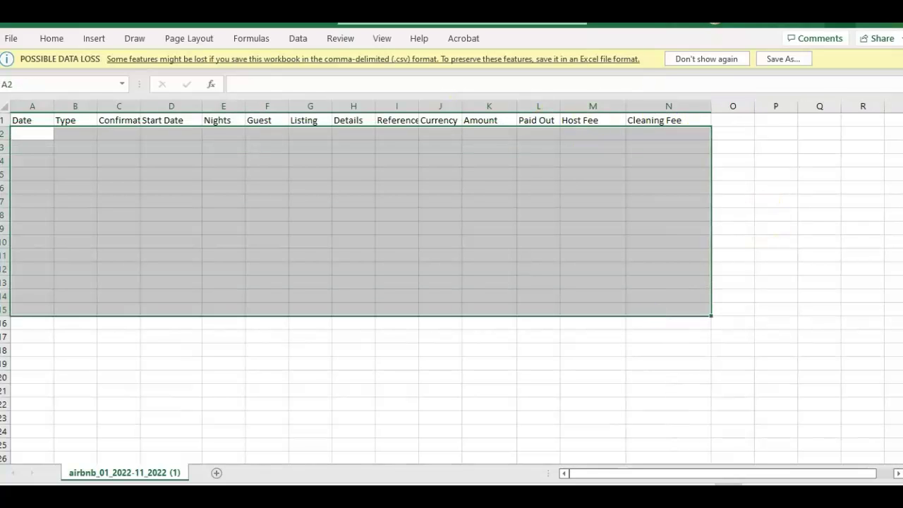
pyautogui.moveTo(45, 135); pyautogui.dragTo(647, 383)
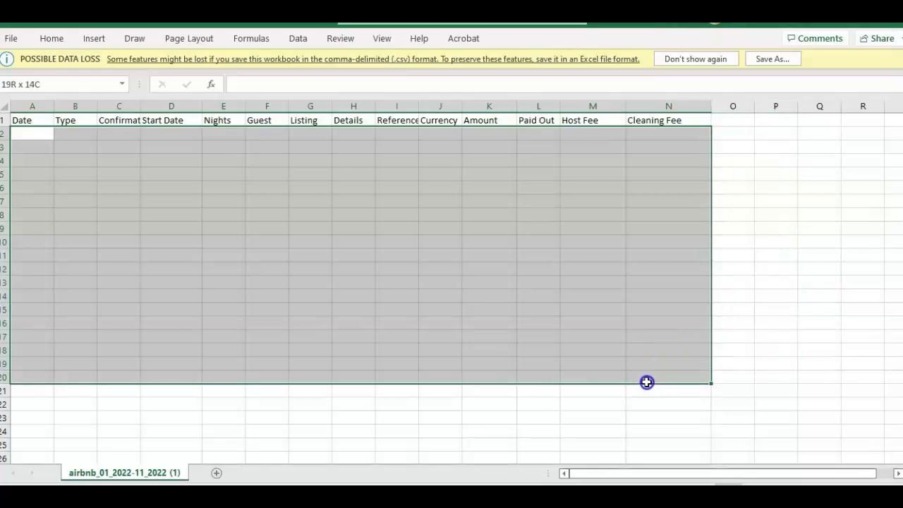
pyautogui.moveTo(11, 134); pyautogui.dragTo(659, 432)
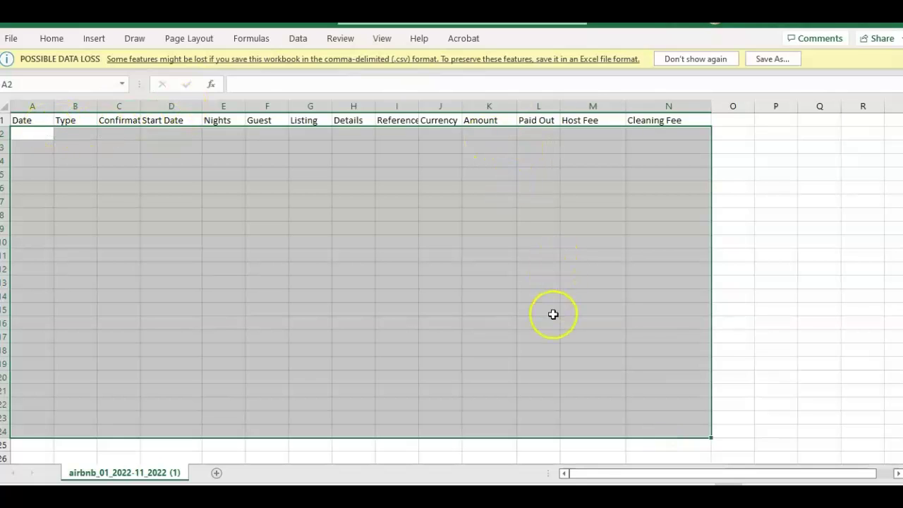
pyautogui.rightClick(537, 280)
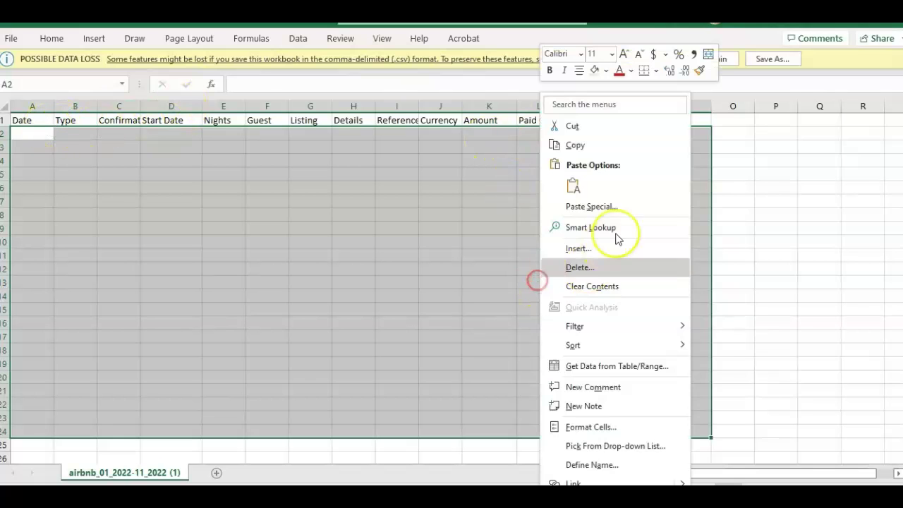
pyautogui.click(615, 146)
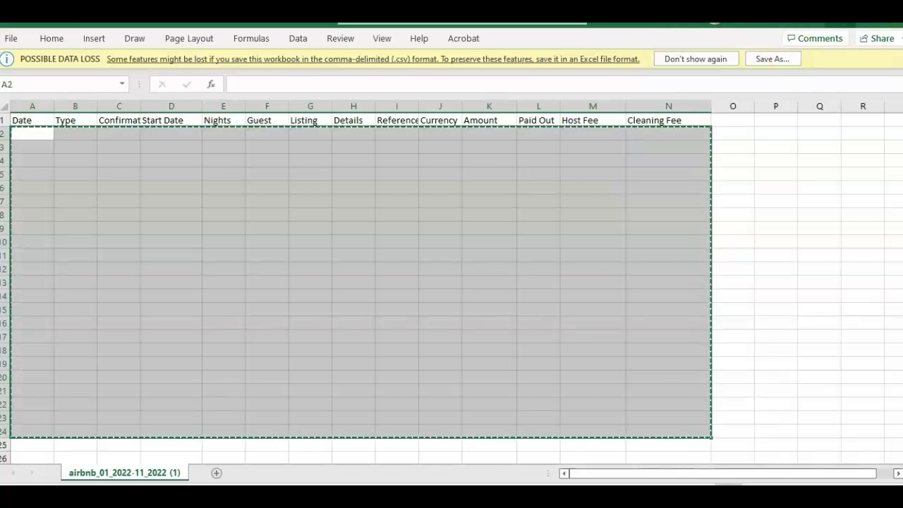
# - Paste the copied CSV range into the template's AirBnB #2 sheet starting at cell A9, and return to the AirBnB #1 sheet
pyautogui.hotkey('alt', 'Tab')
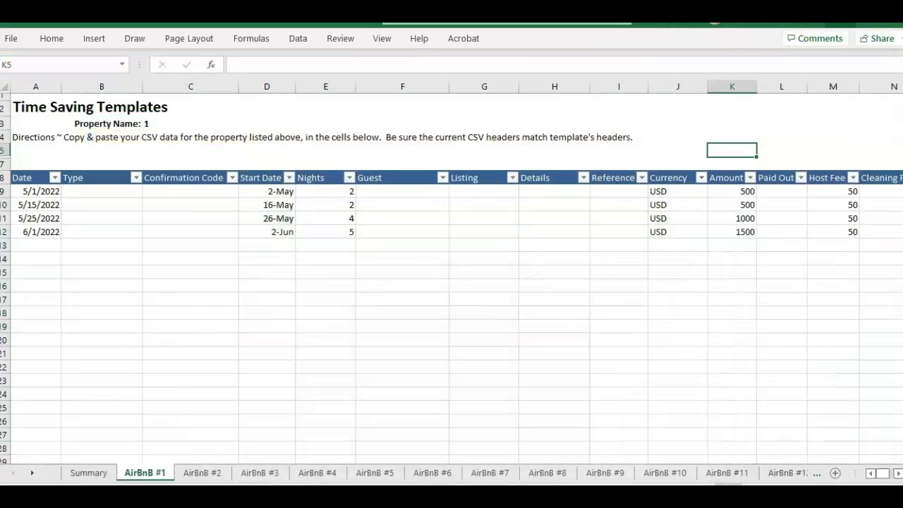
pyautogui.click(192, 474)
pyautogui.click(31, 221)
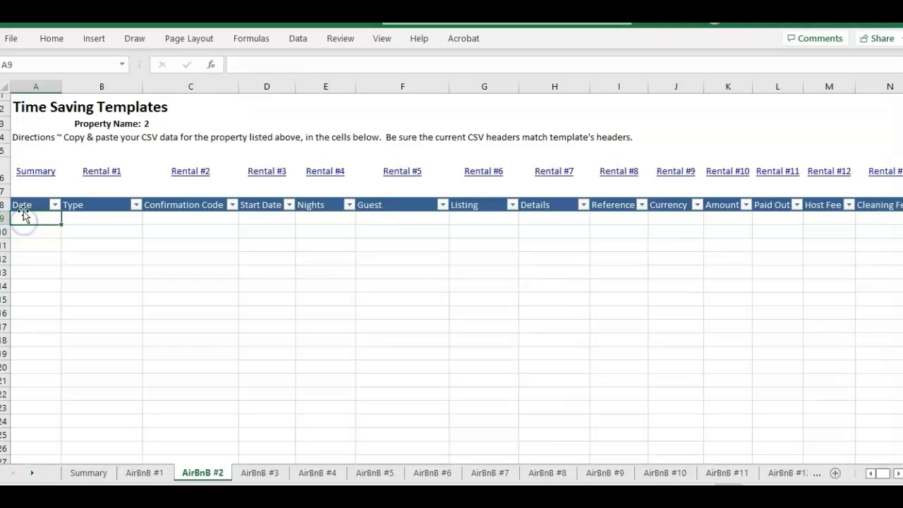
pyautogui.rightClick(38, 219)
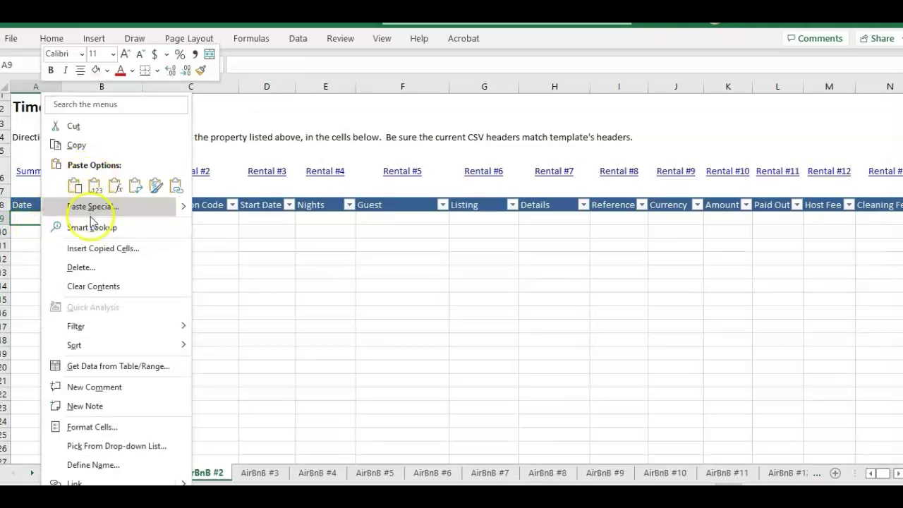
pyautogui.click(92, 206)
pyautogui.doubleClick(51, 179)
pyautogui.click(158, 271)
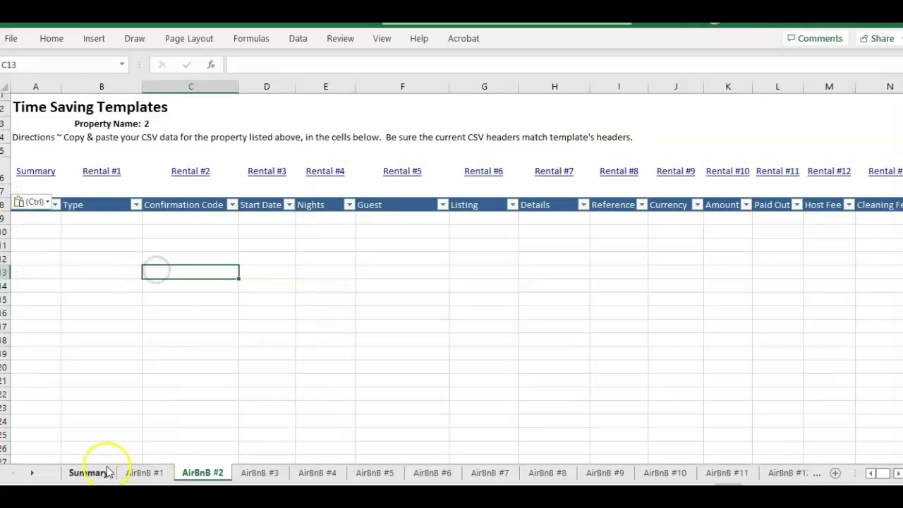
pyautogui.click(143, 473)
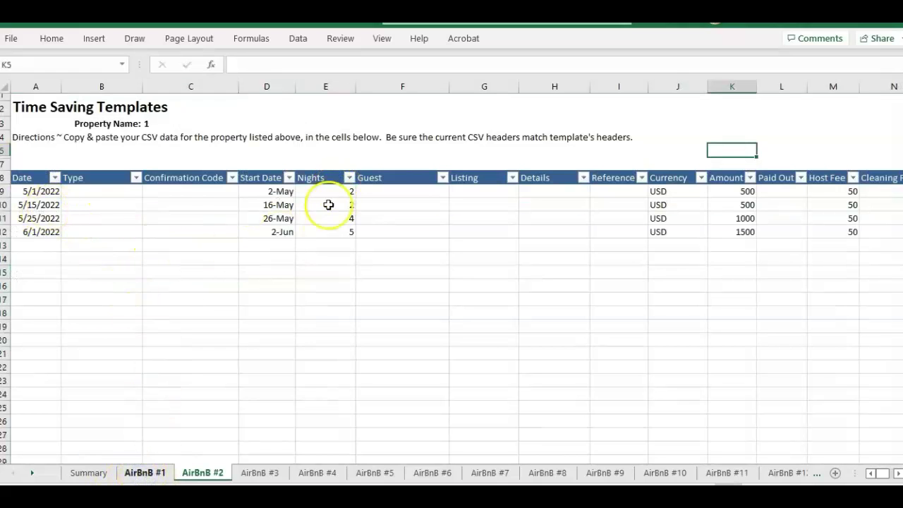
# - Examine the Amount, Host Fee, Cleaning Fee and Gross Amount columns of the AirBnB #1 sheet and the Summary sheet's Annual Rental Income
pyautogui.moveTo(36, 193); pyautogui.dragTo(461, 264)
pyautogui.click(737, 231)
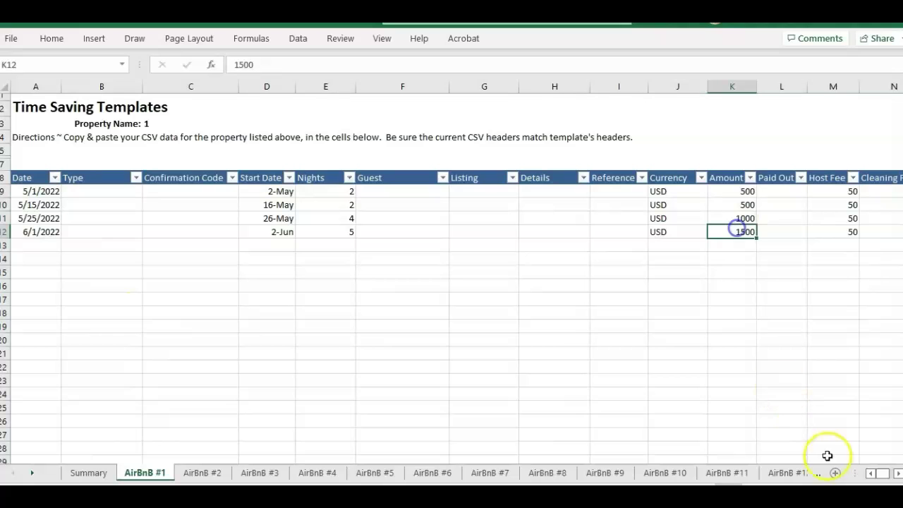
pyautogui.click(899, 473)
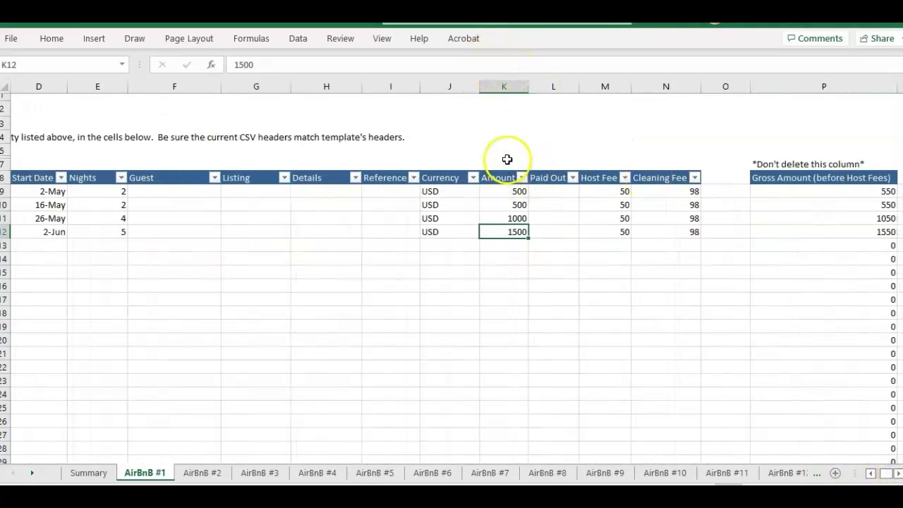
pyautogui.click(509, 136)
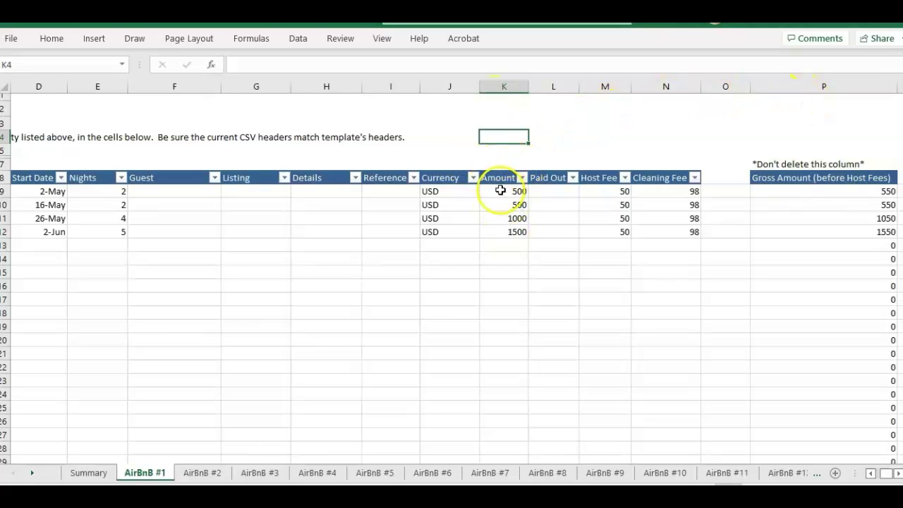
pyautogui.click(606, 162)
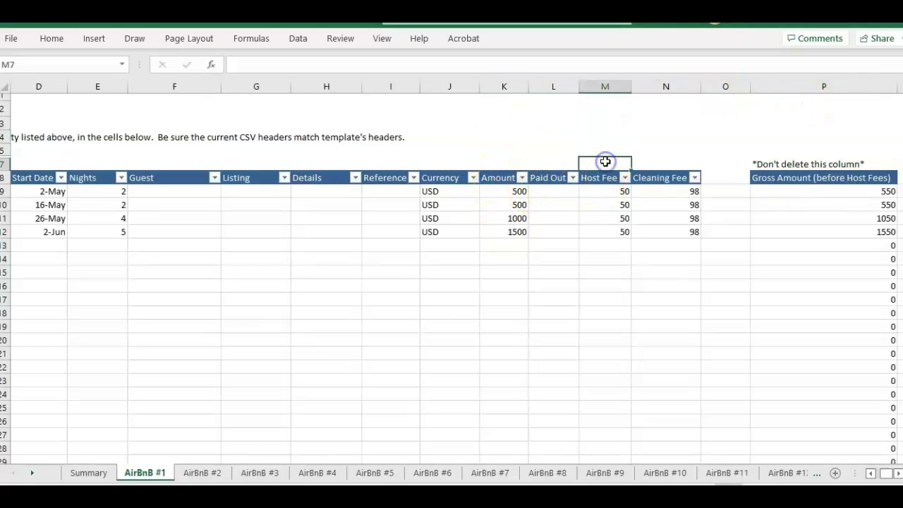
pyautogui.click(871, 149)
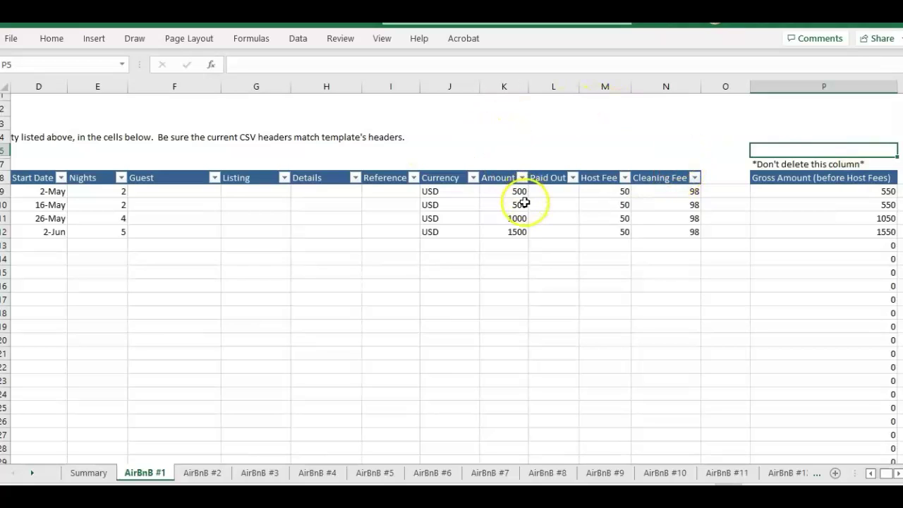
pyautogui.click(681, 138)
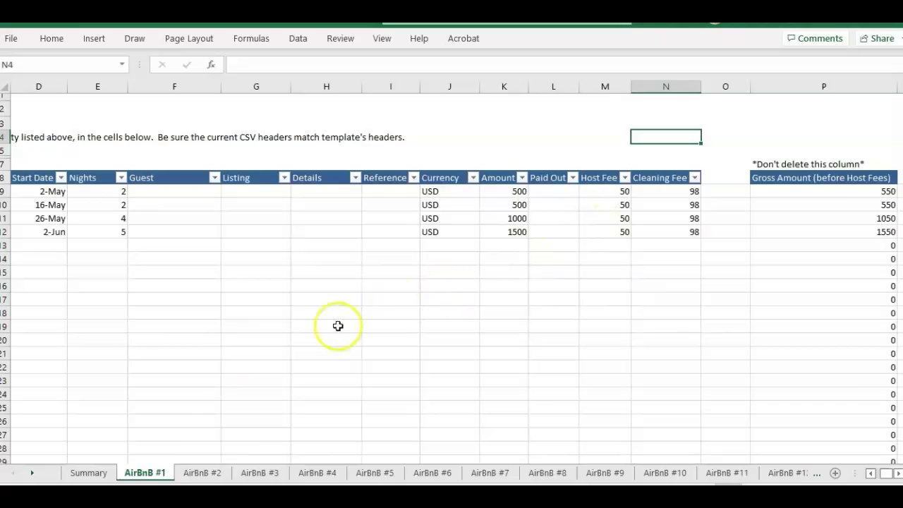
pyautogui.click(88, 473)
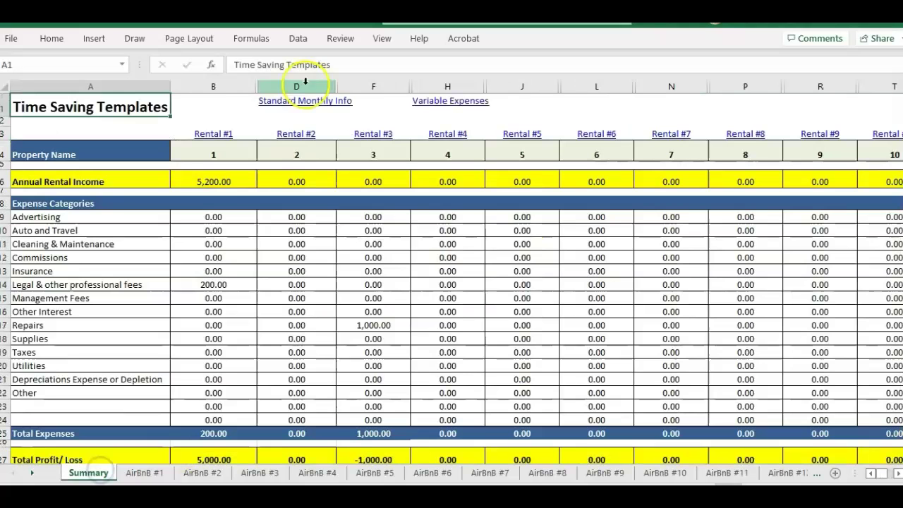
pyautogui.click(131, 186)
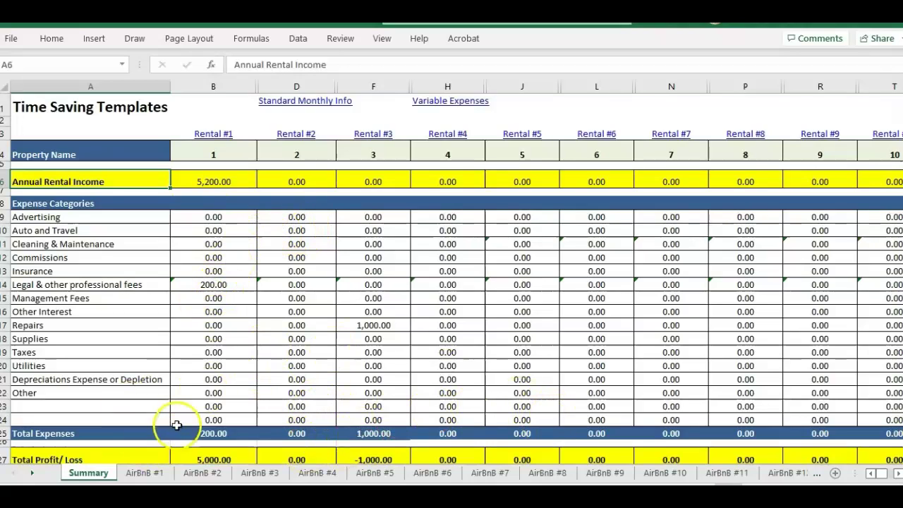
# - Open the Variable Expenses sheet and set the expense category in row 28 to Cleaning & Maintenance
pyautogui.click(441, 106)
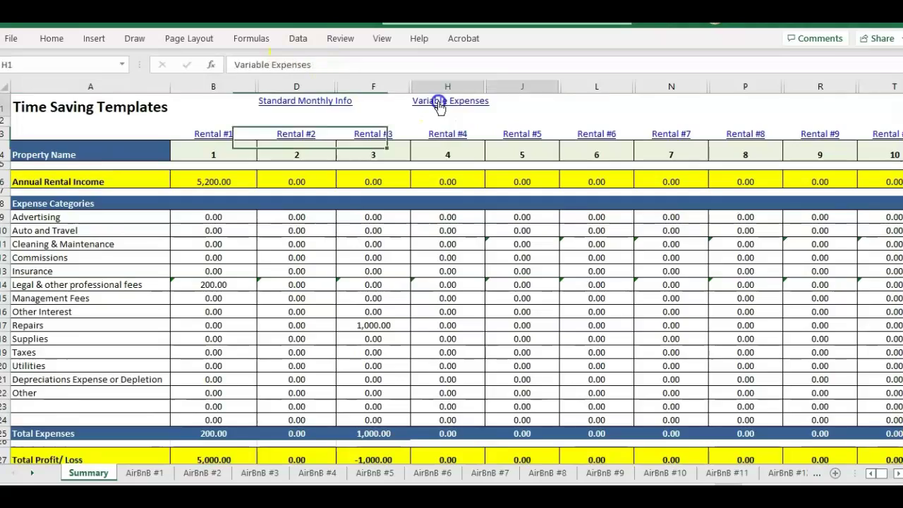
pyautogui.scroll(-5, 303, 285)
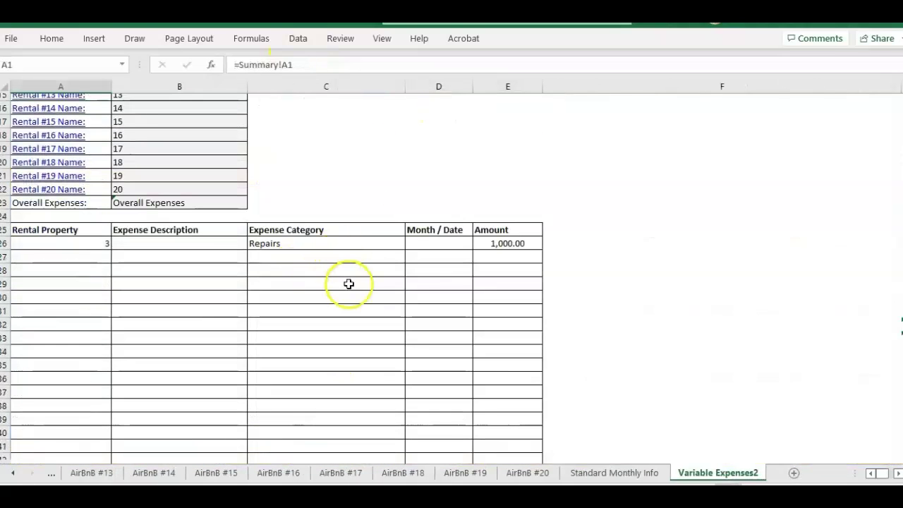
pyautogui.click(349, 285)
pyautogui.click(396, 270)
pyautogui.click(409, 273)
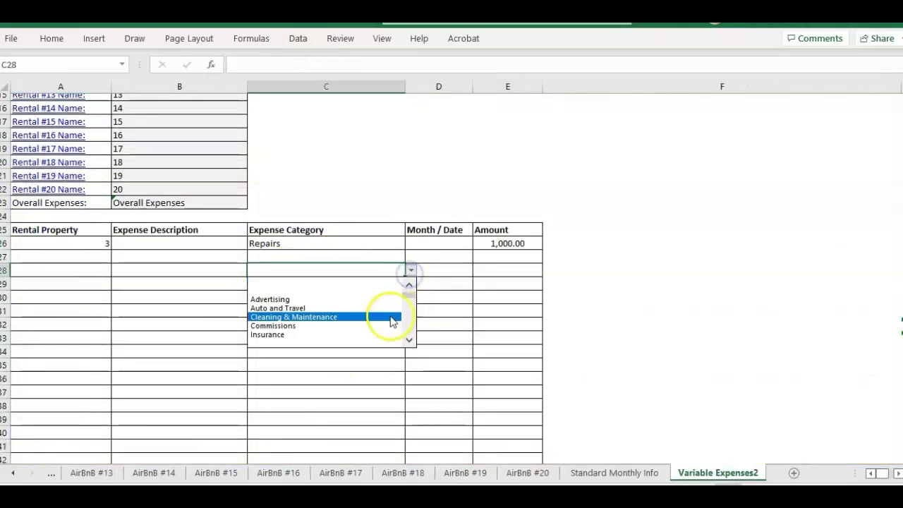
pyautogui.click(381, 317)
pyautogui.click(490, 269)
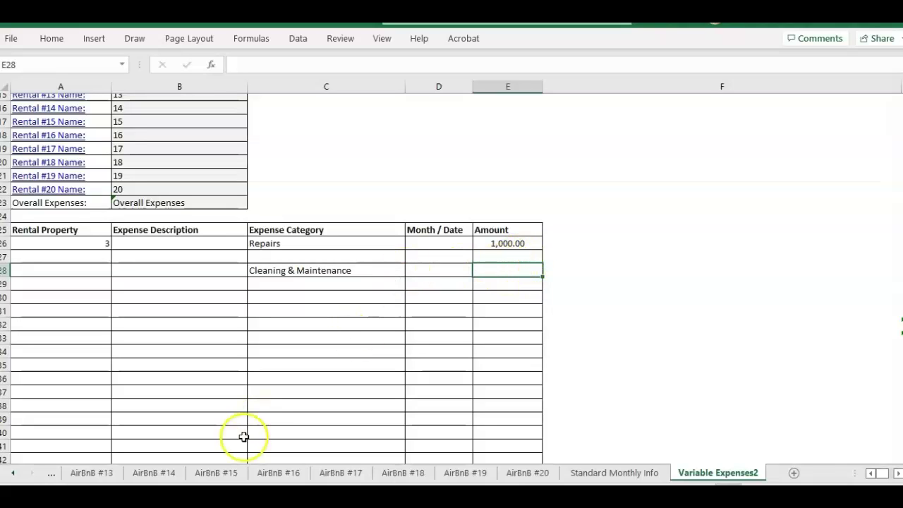
# - Return to the Summary sheet and review the expense categories down to Total Profit/Loss
pyautogui.scroll(5, 249, 196)
pyautogui.click(32, 122)
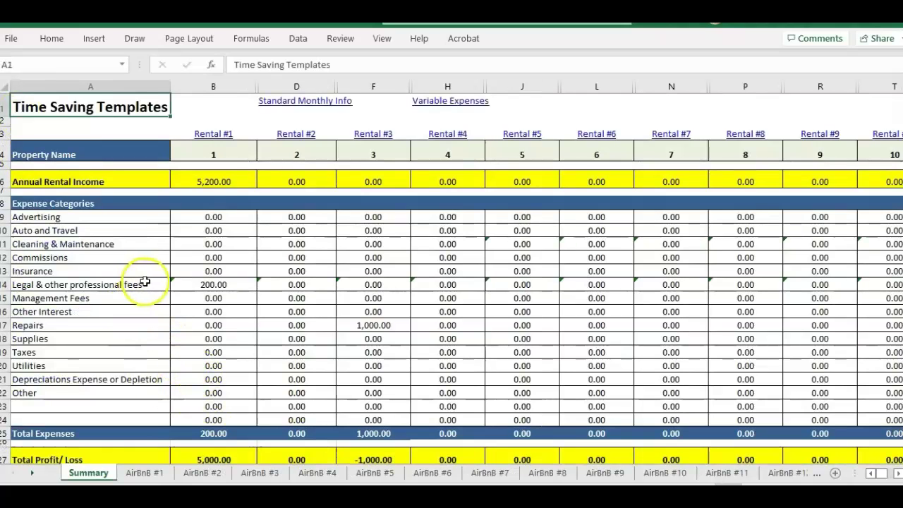
pyautogui.scroll(-1, 182, 278)
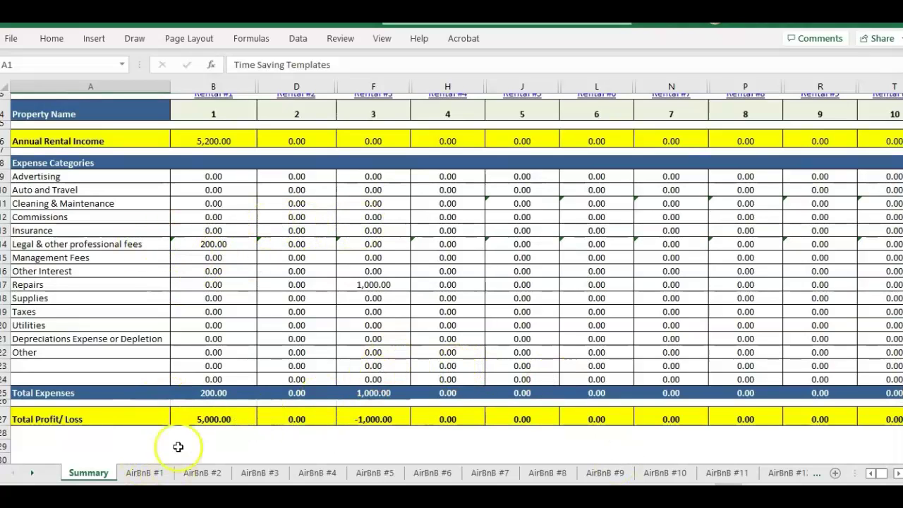
pyautogui.scroll(1, 212, 180)
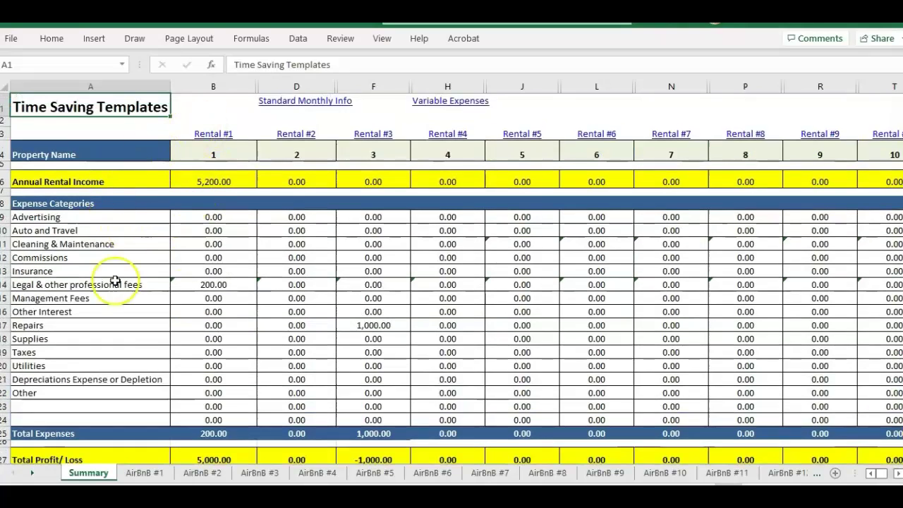
# - Switch to the six-property template workbook and review its Quarterly Summary and Summary sheets
pyautogui.moveTo(474, 507)
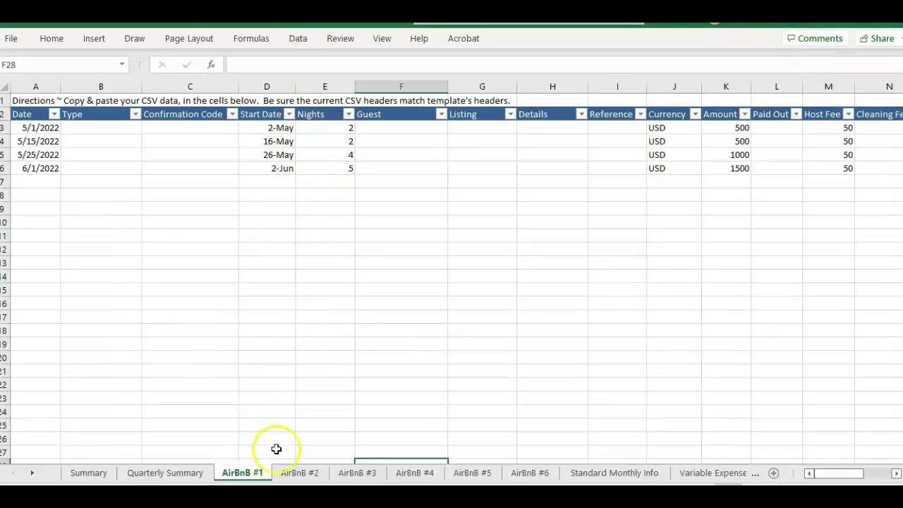
pyautogui.click(134, 472)
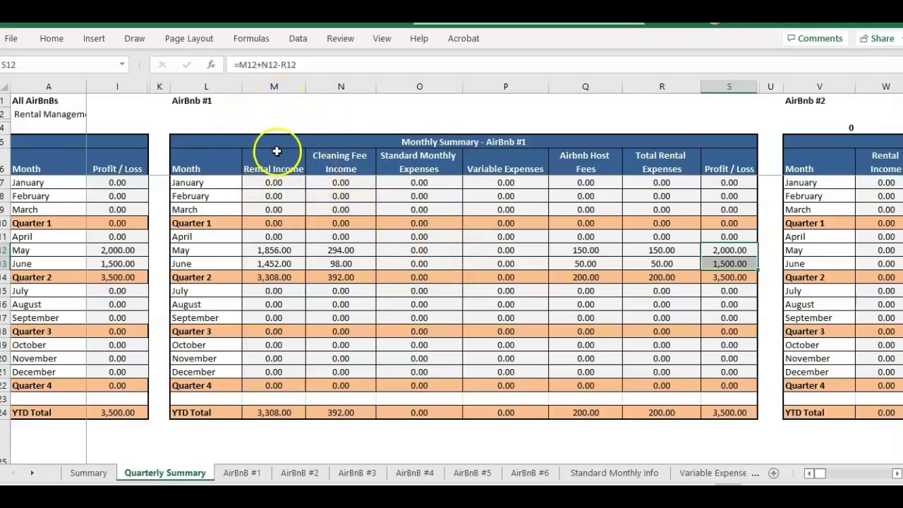
pyautogui.click(415, 142)
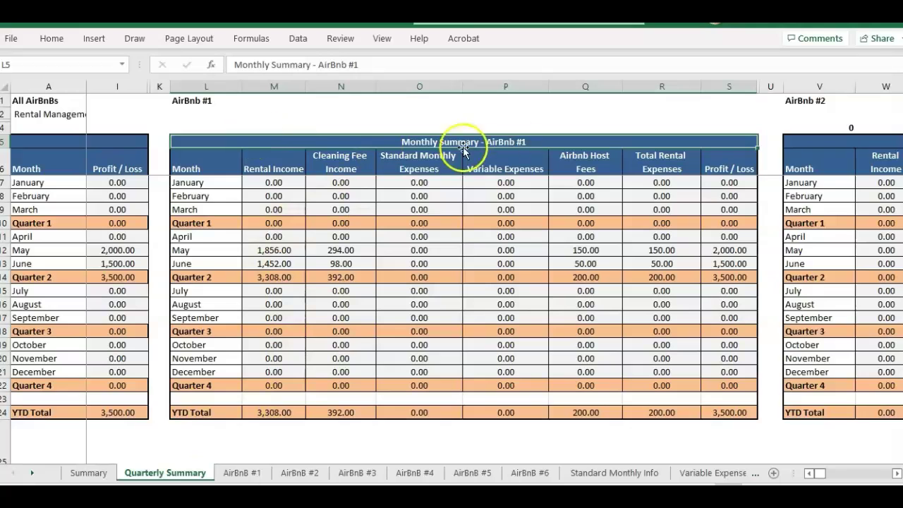
pyautogui.click(79, 471)
pyautogui.scroll(-3, 140, 264)
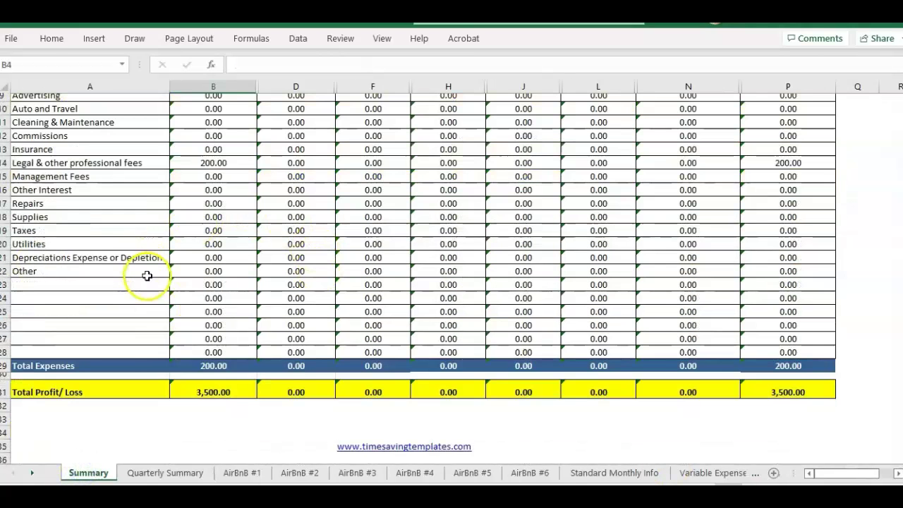
pyautogui.scroll(3, 125, 338)
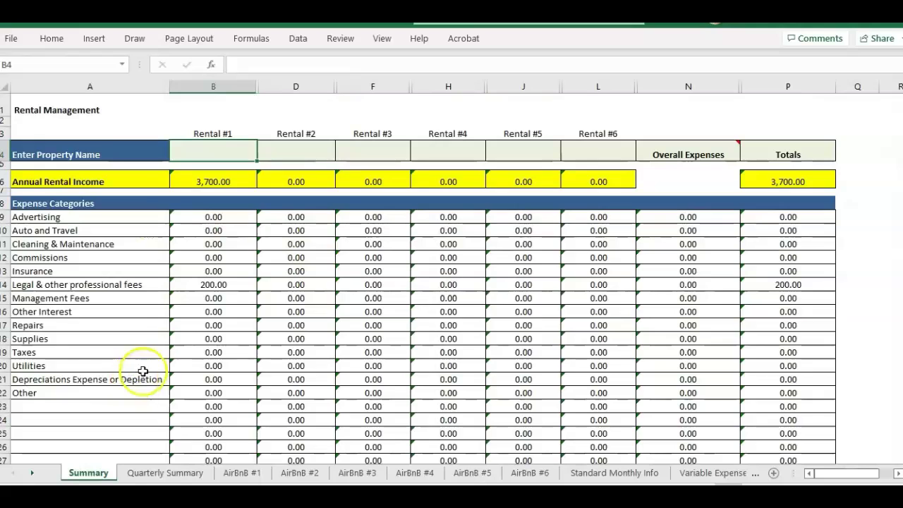
# - Examine the monthly and quarterly figures for all AirBnBs and for AirBnb #1 on the Quarterly Summary sheet
pyautogui.click(163, 475)
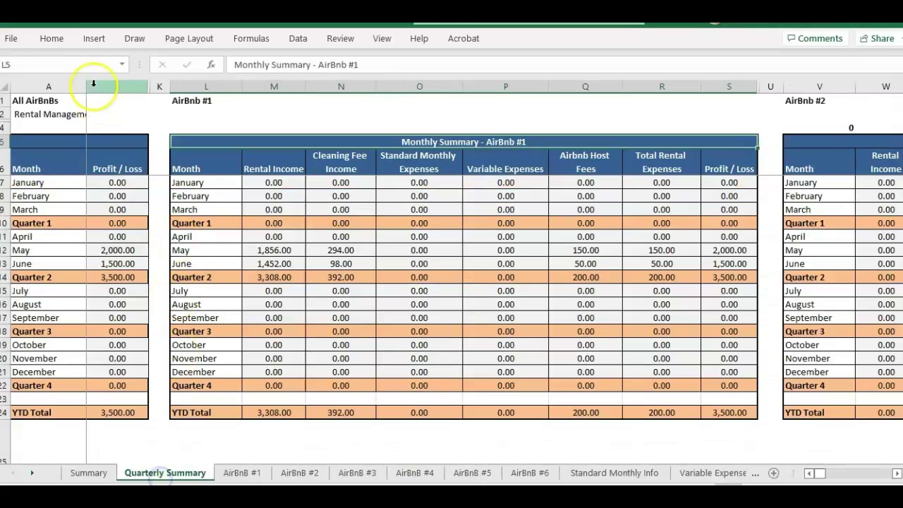
pyautogui.click(818, 478)
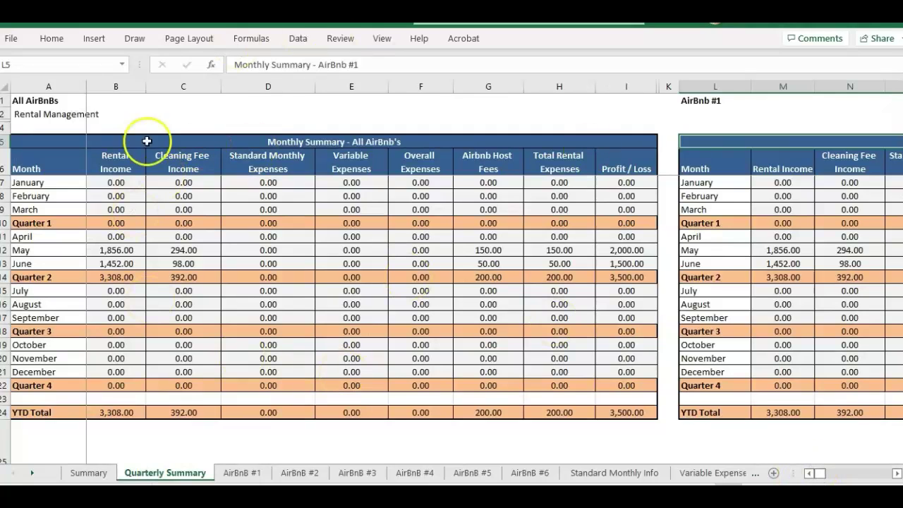
pyautogui.click(896, 473)
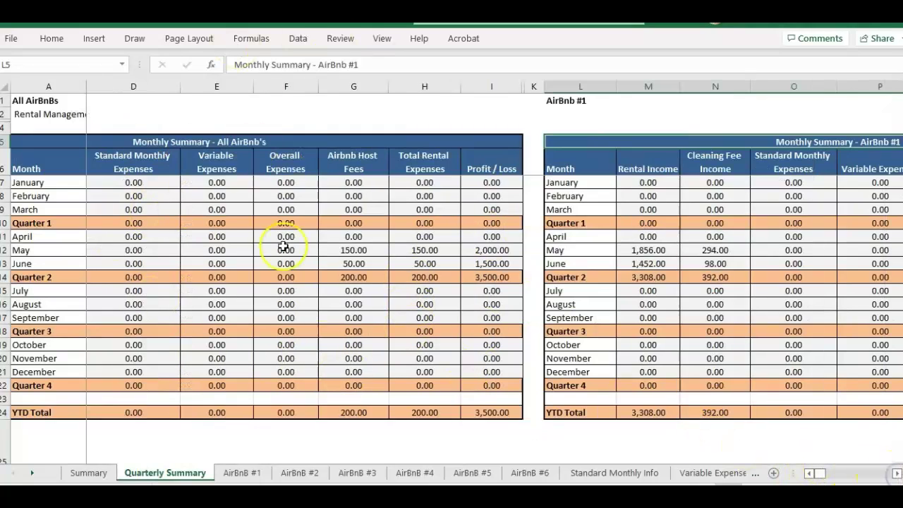
pyautogui.moveTo(41, 182); pyautogui.dragTo(163, 183)
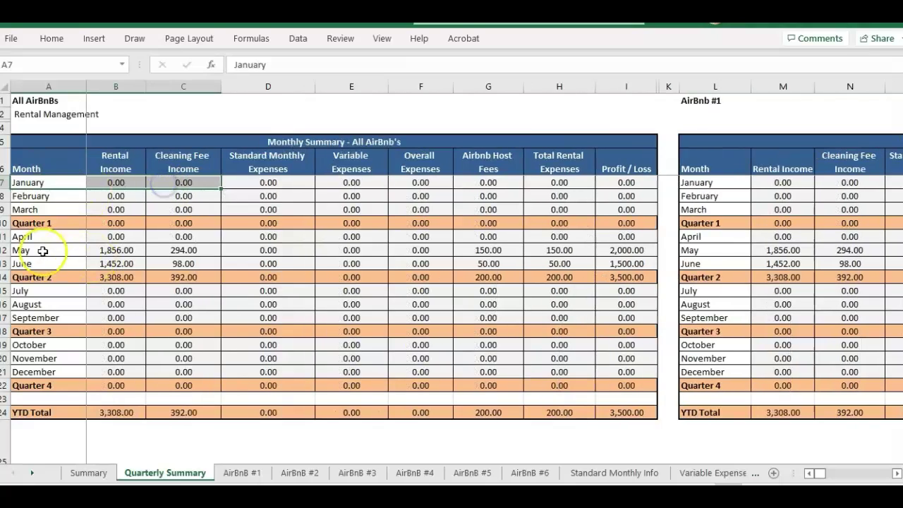
pyautogui.click(37, 197)
pyautogui.click(39, 206)
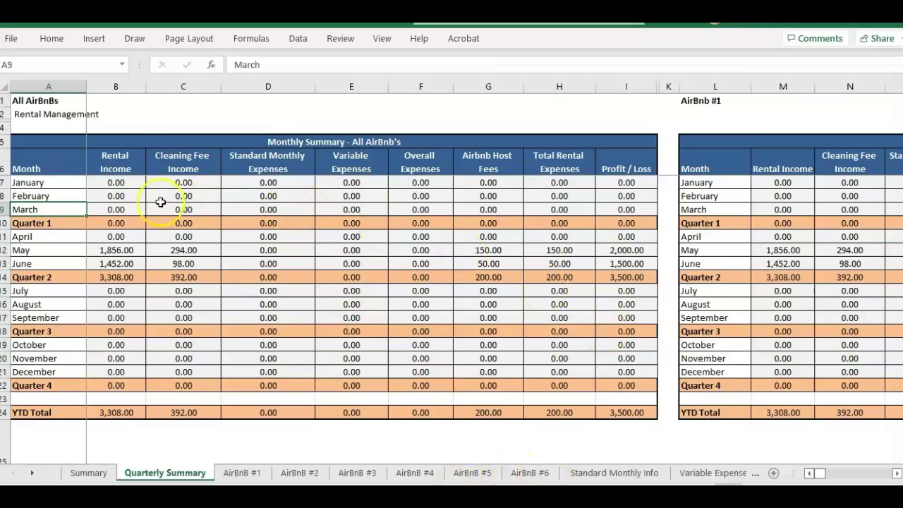
pyautogui.click(712, 142)
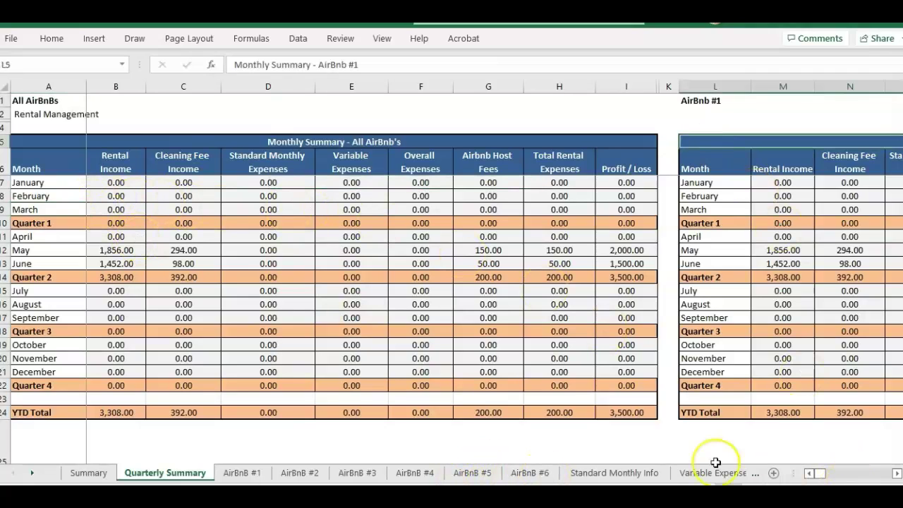
pyautogui.click(896, 474)
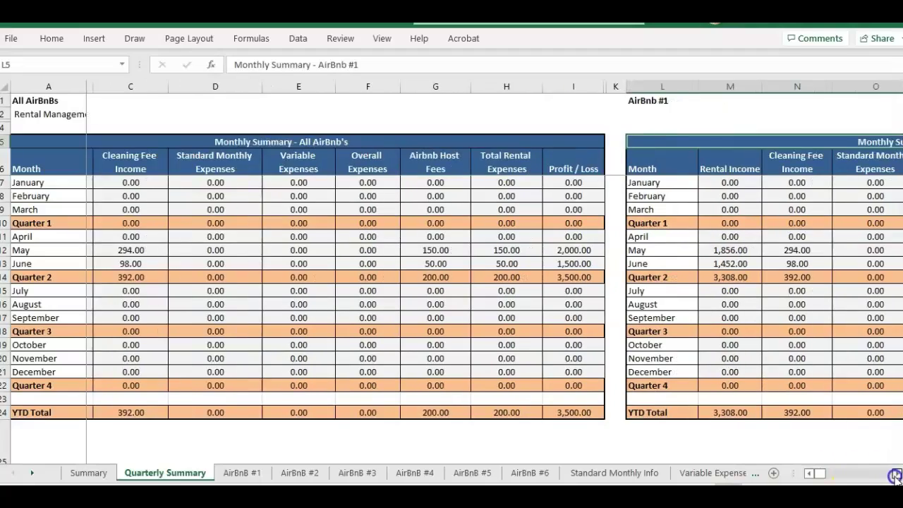
pyautogui.click(894, 476)
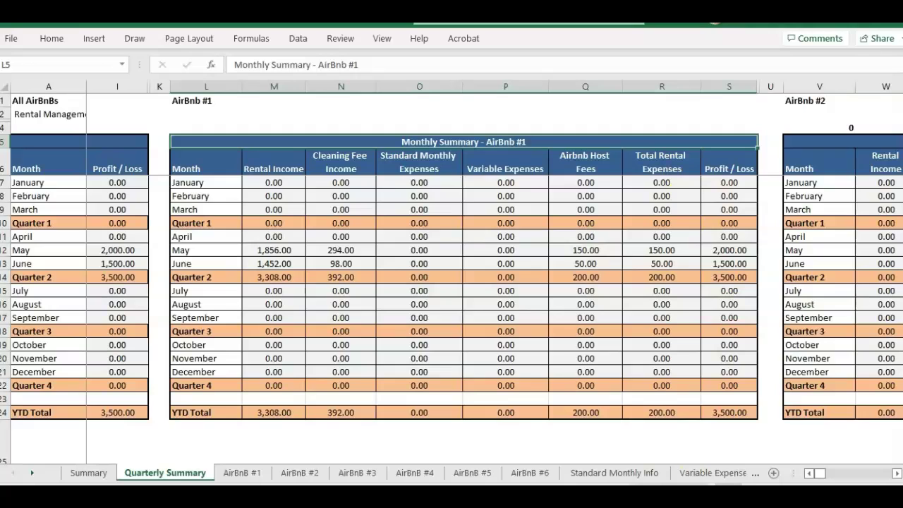
# - View the Variable Expenses and Standard Monthly Info sheets, and return to the Quarterly Summary sheet
pyautogui.click(709, 477)
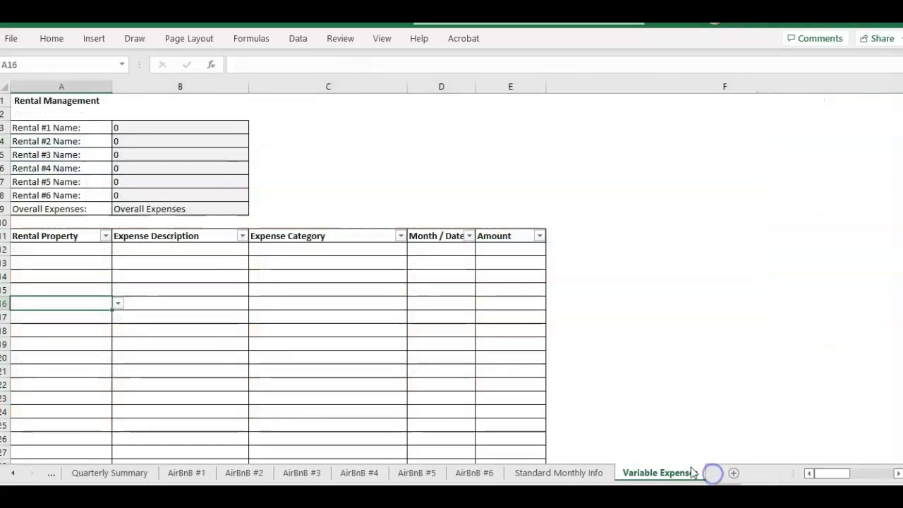
pyautogui.click(162, 274)
pyautogui.click(388, 277)
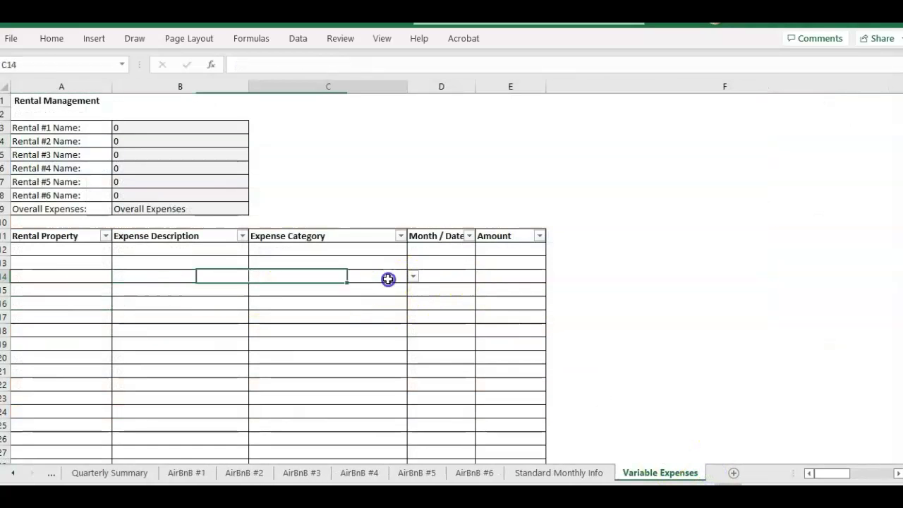
pyautogui.click(584, 474)
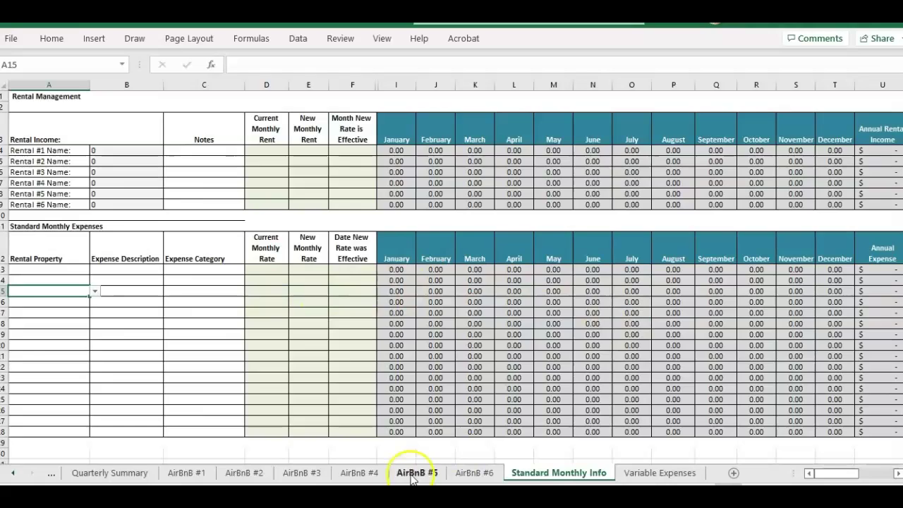
pyautogui.click(99, 475)
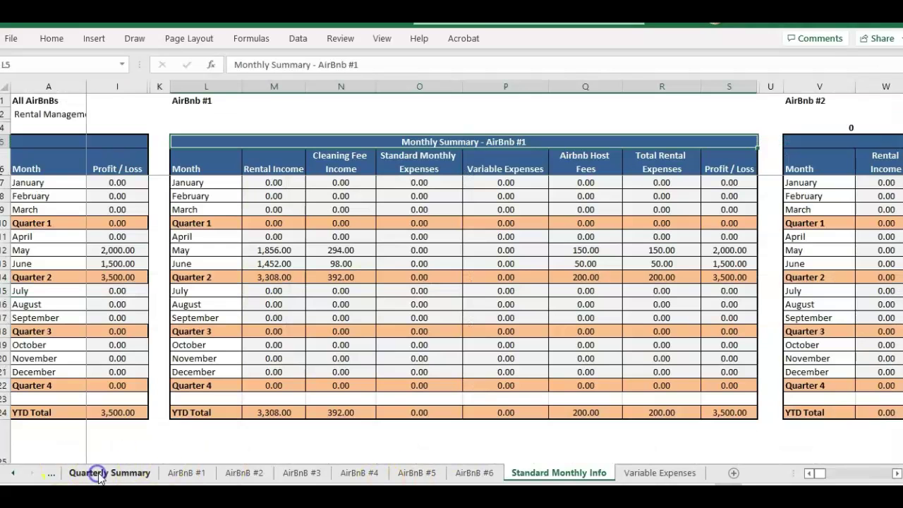
pyautogui.click(12, 473)
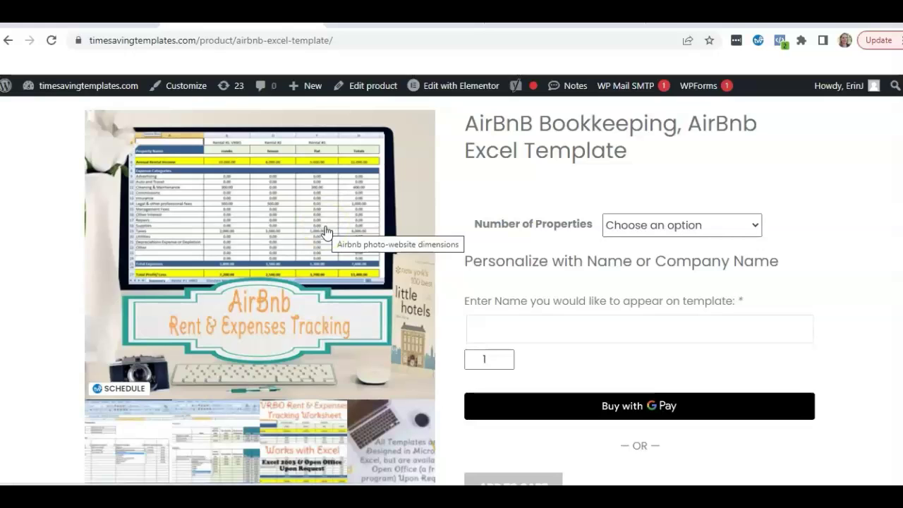
# - View the AirBnB Excel template product page in the browser and switch to the Rental Template Quiz page
pyautogui.scroll(2, 325, 231)
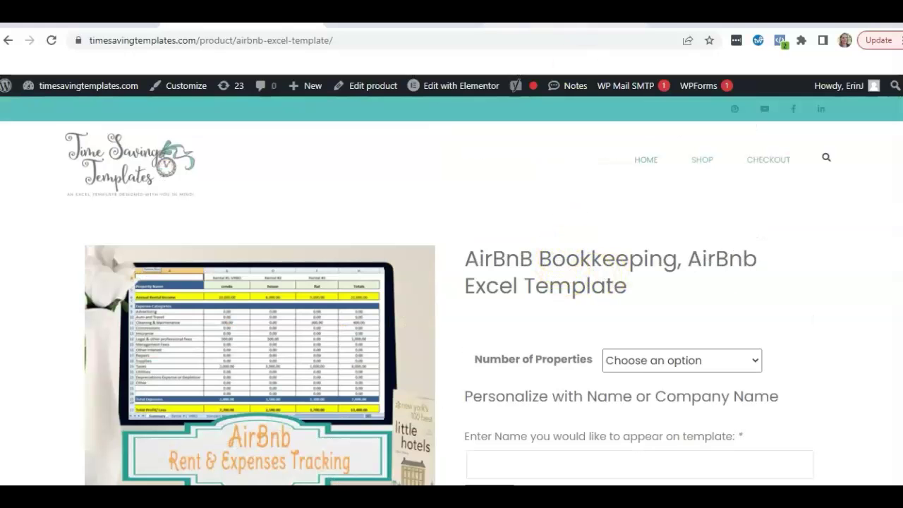
pyautogui.hotkey('ctrl', 'Tab')
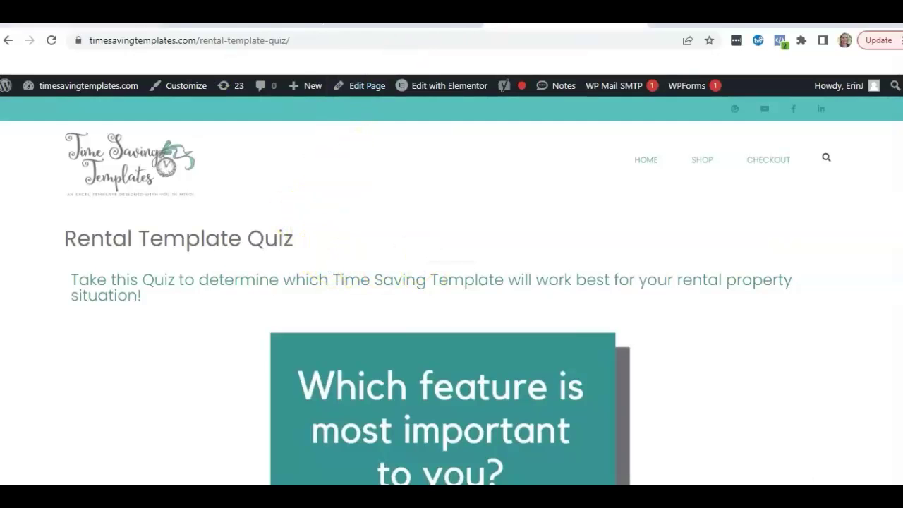
# - Examine the Rental Template Quiz page's feature question and its answer options, such as Management Fee Tracking
pyautogui.scroll(-2, 494, 234)
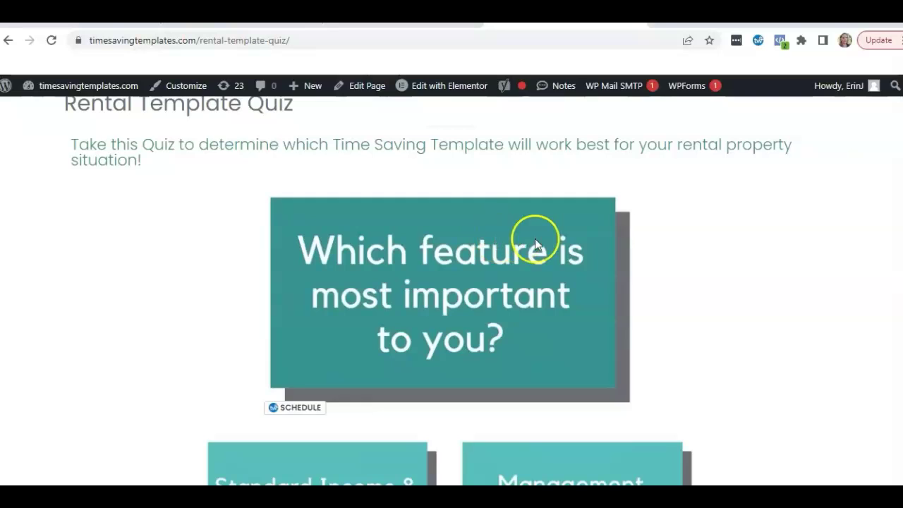
pyautogui.scroll(-1, 694, 304)
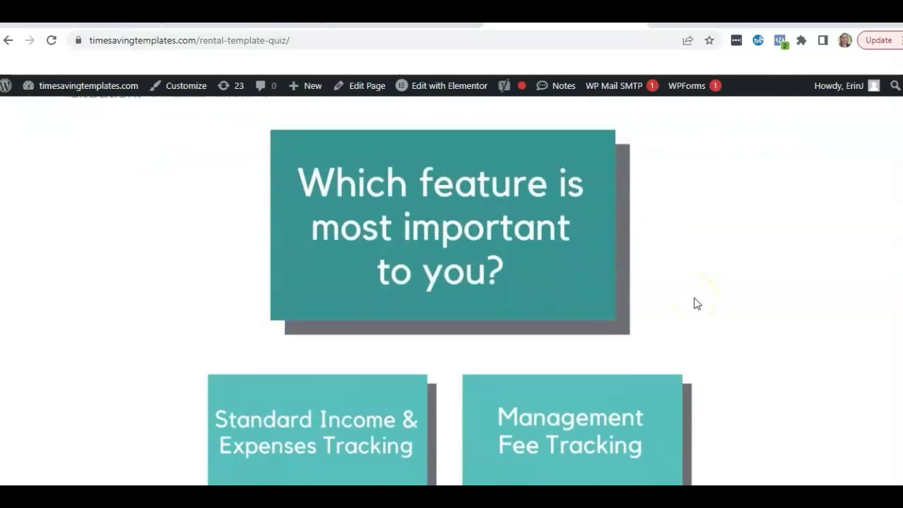
pyautogui.moveTo(638, 286)
pyautogui.scroll(-2, 731, 273)
pyautogui.scroll(-1, 730, 270)
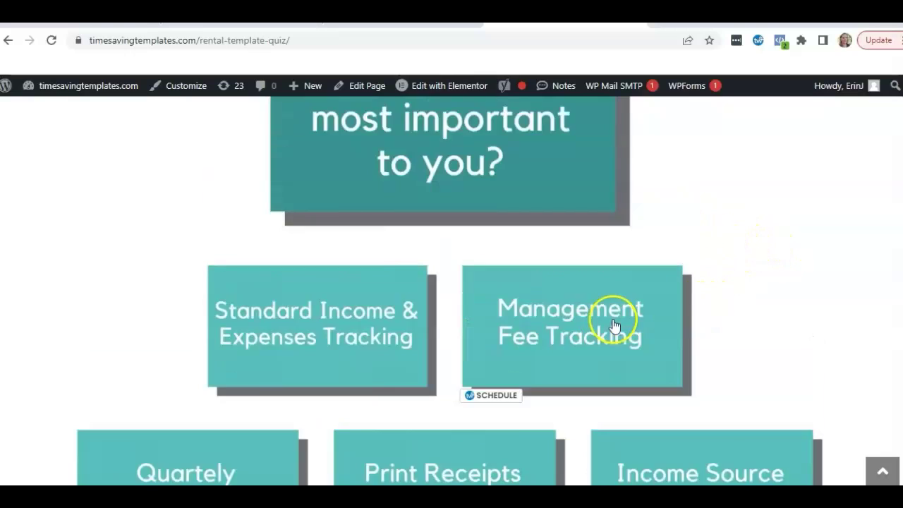
pyautogui.scroll(3, 621, 321)
pyautogui.scroll(3, 636, 328)
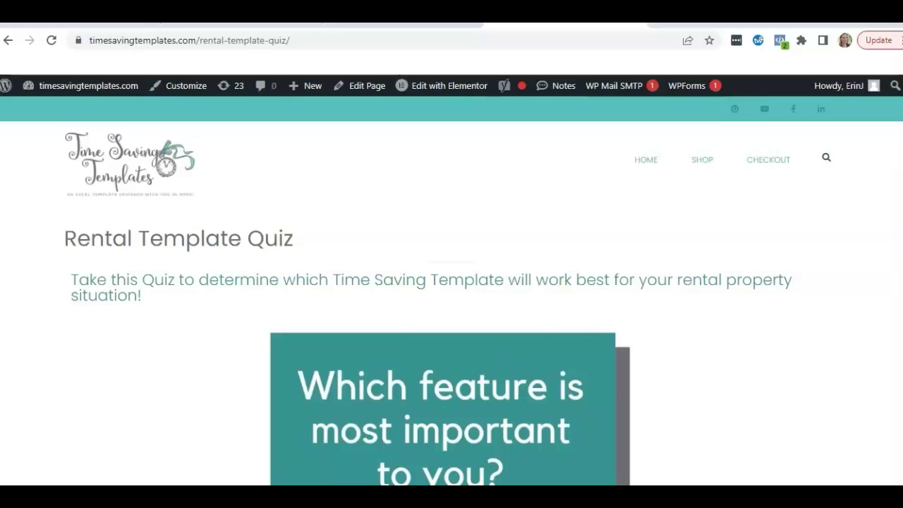
# - Go to the timesavingtemplates.com/freeresources page in place of the quiz page
pyautogui.moveTo(541, 493)
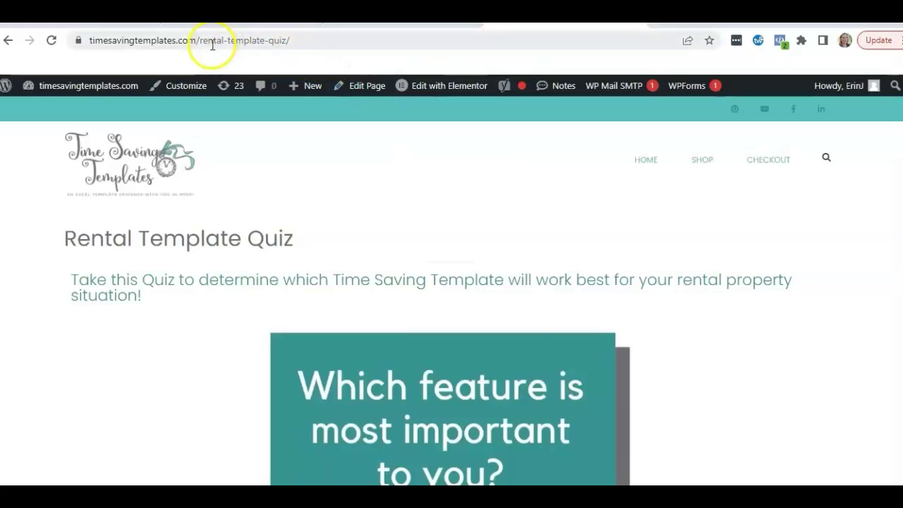
pyautogui.moveTo(201, 40); pyautogui.dragTo(413, 36)
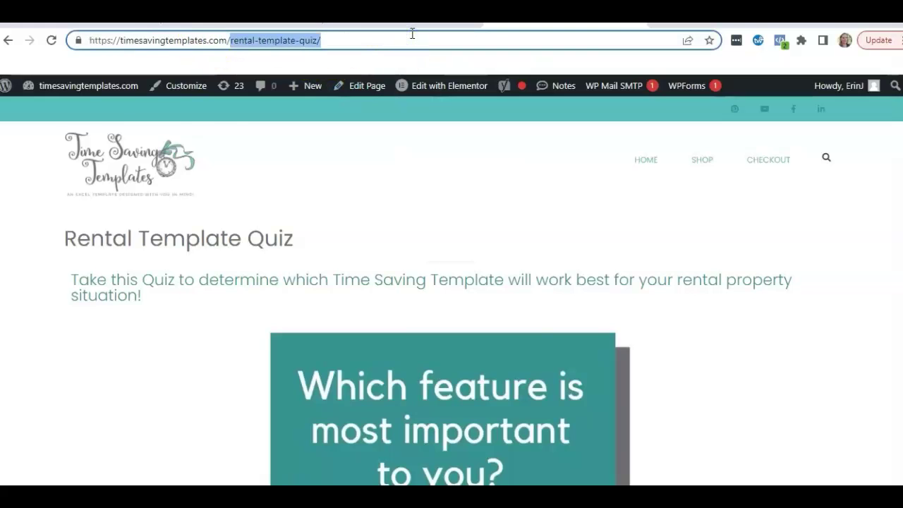
pyautogui.write('free')
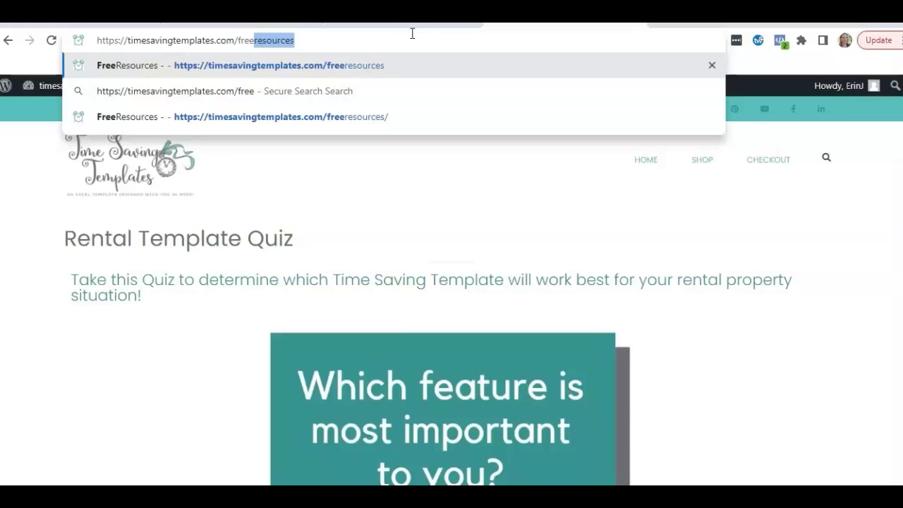
pyautogui.press('Return')
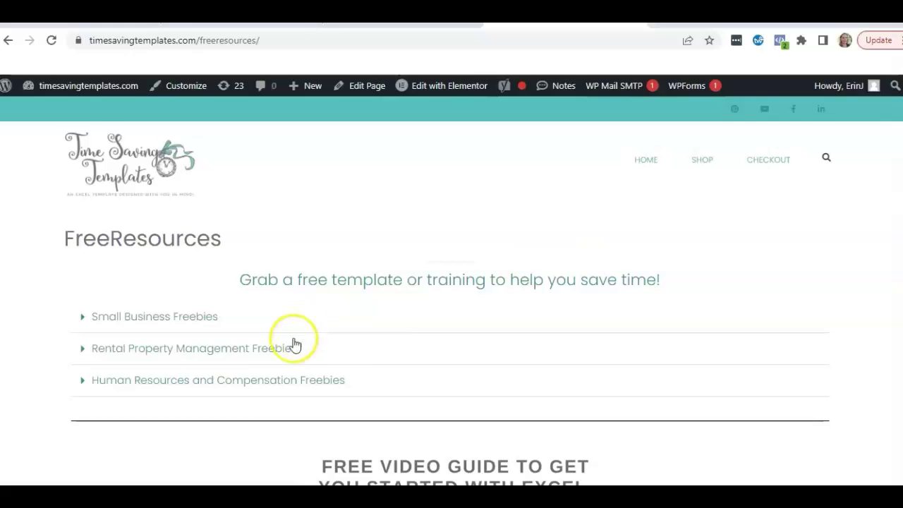
# - Expand Rental Property Management Freebies, open the Property Improvement Template page, and view its download form
pyautogui.click(89, 353)
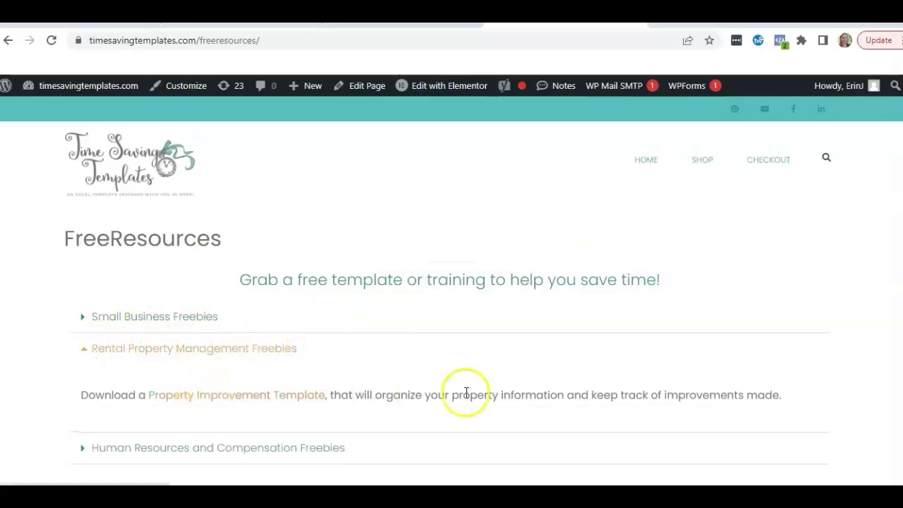
pyautogui.click(285, 401)
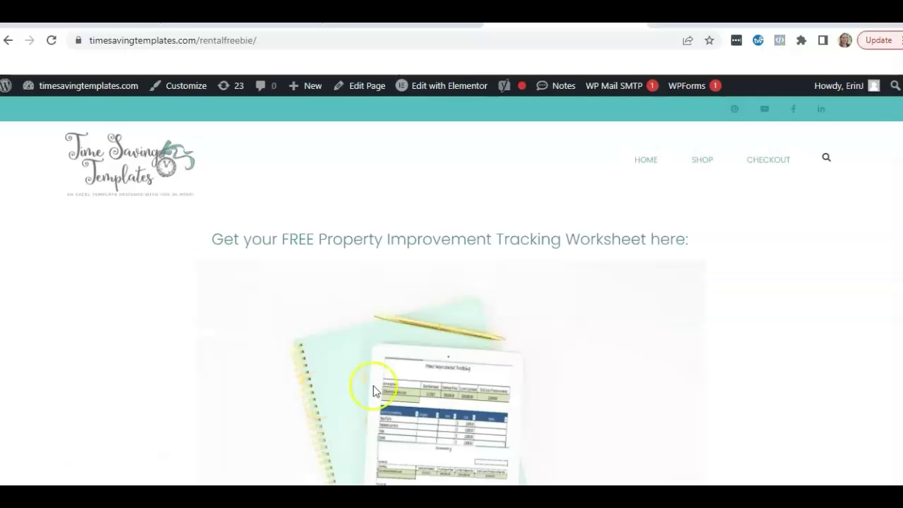
pyautogui.scroll(-5, 639, 233)
pyautogui.scroll(5, 663, 265)
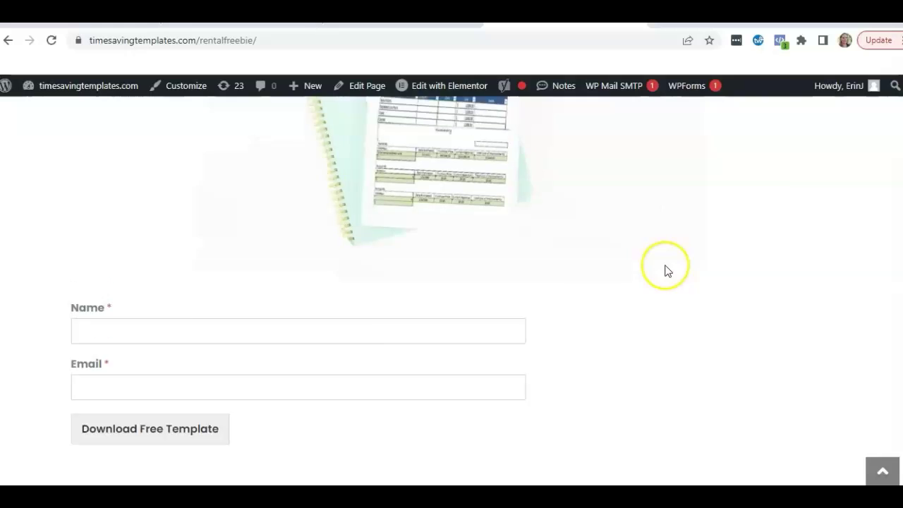